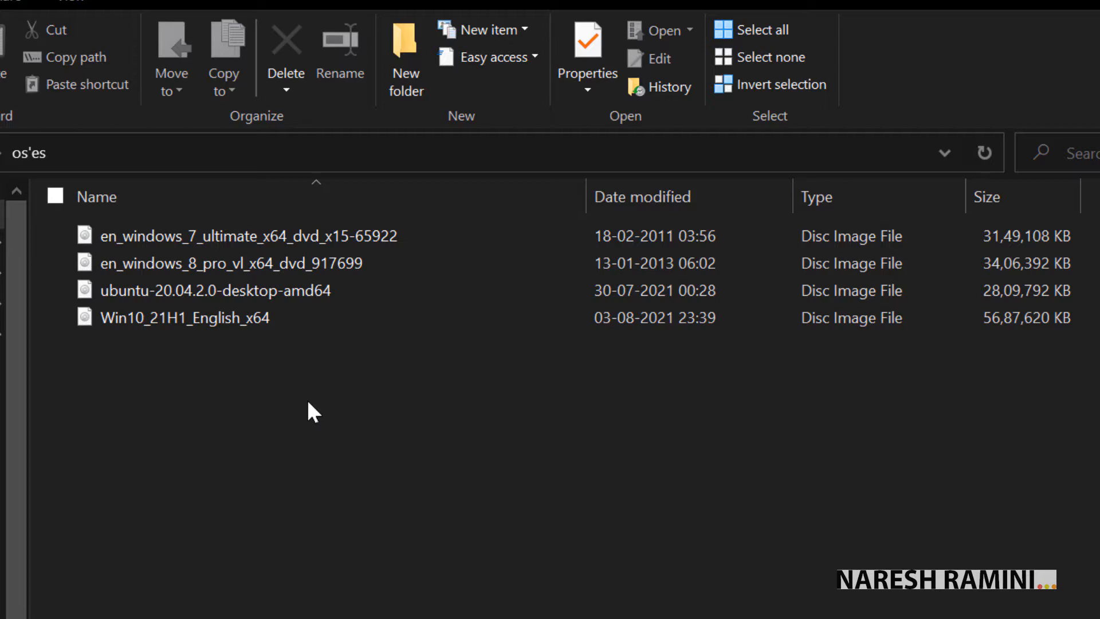
Look over the disc image files in the os'es folder and put its window away
{"action": "left_click", "coordinate": [270, 297]}
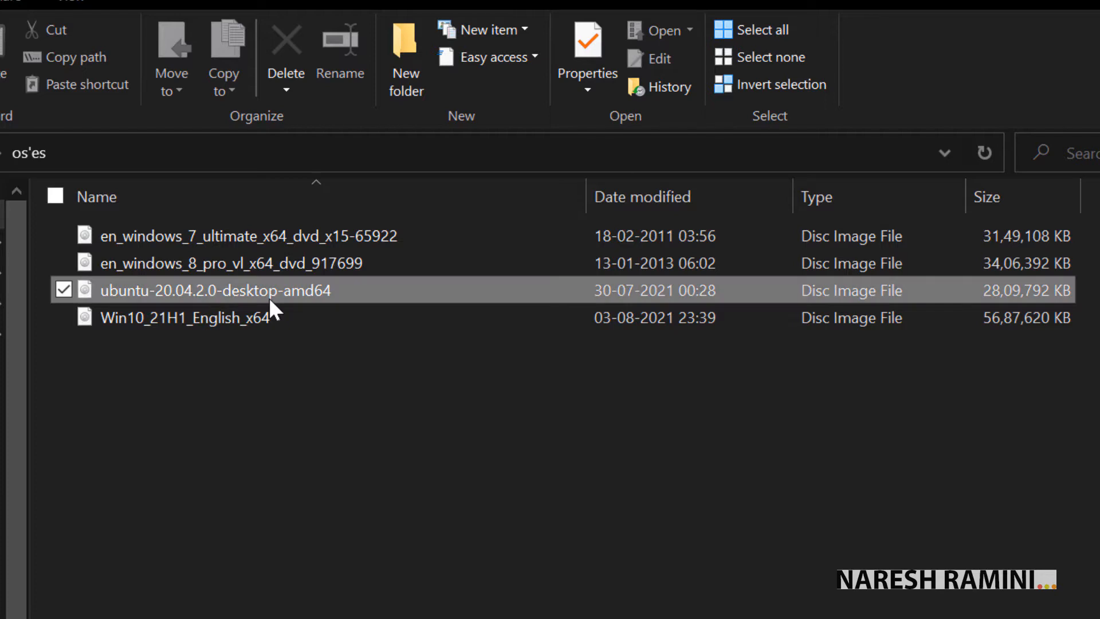
{"action": "left_click", "coordinate": [387, 523]}
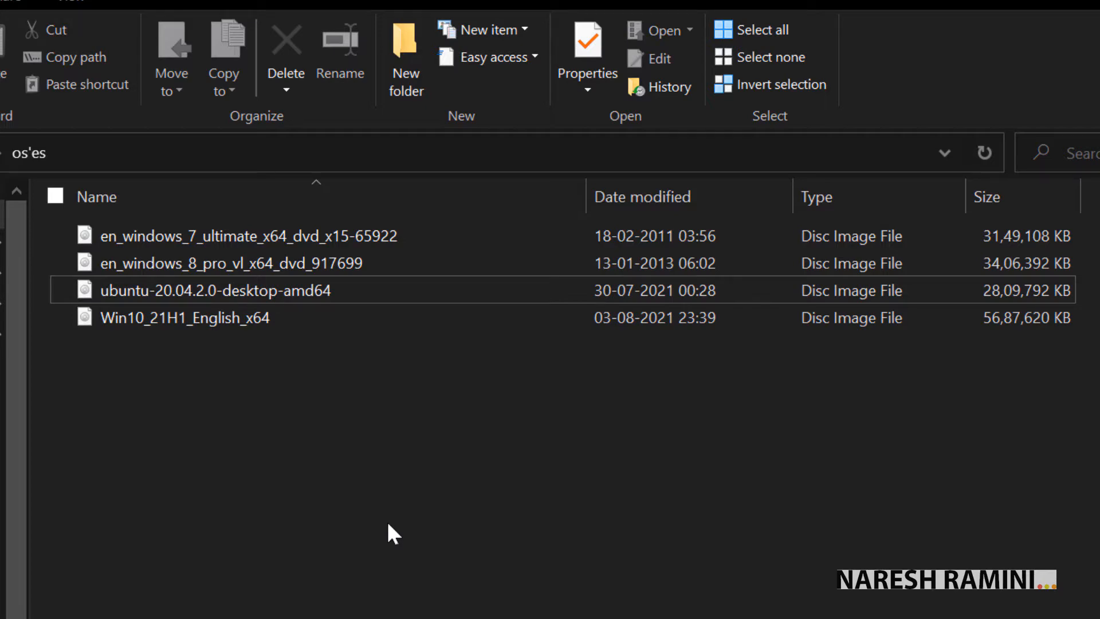
{"action": "left_click", "coordinate": [1083, 13]}
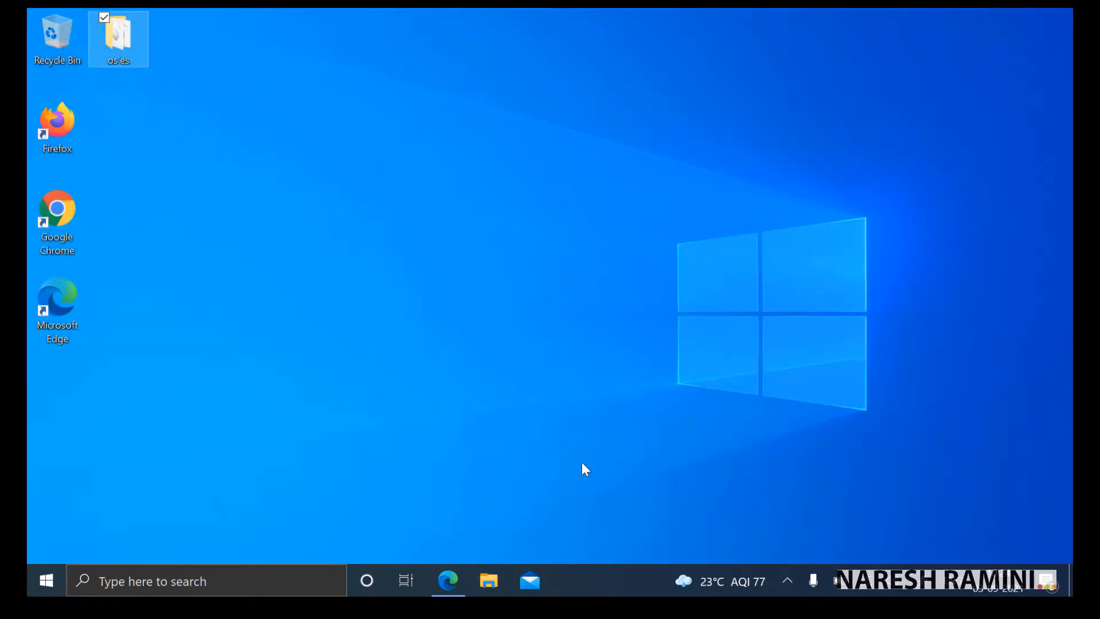
Switch to Microsoft Edge, search Google for "ventoy" and open the official ventoy.net website
{"action": "left_click", "coordinate": [448, 581]}
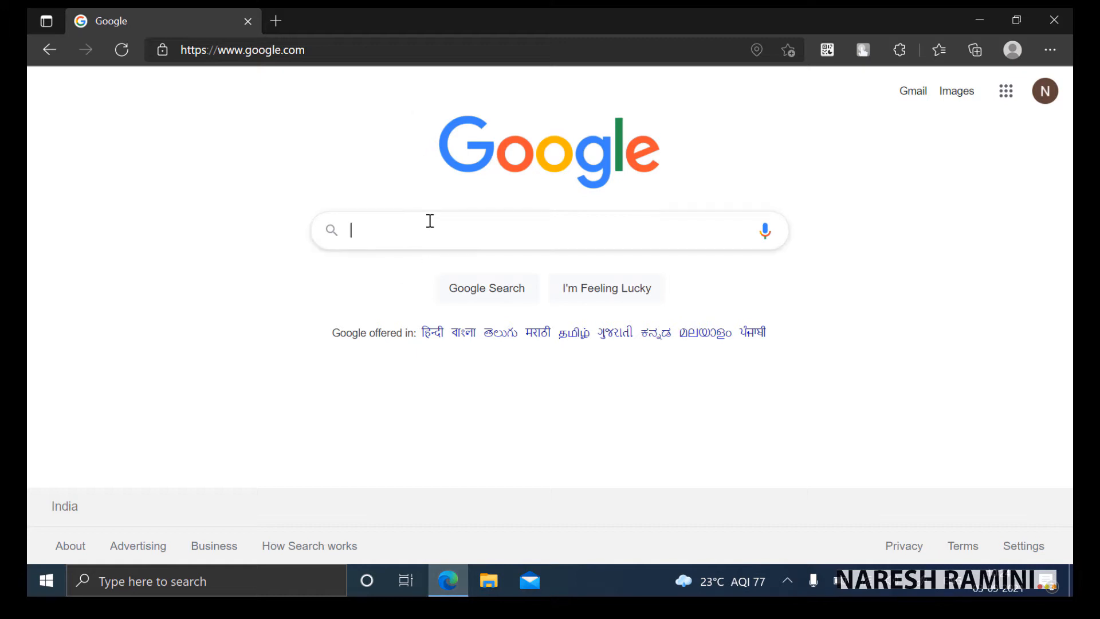
{"action": "left_click", "coordinate": [430, 221]}
{"action": "type", "text": "vento"}
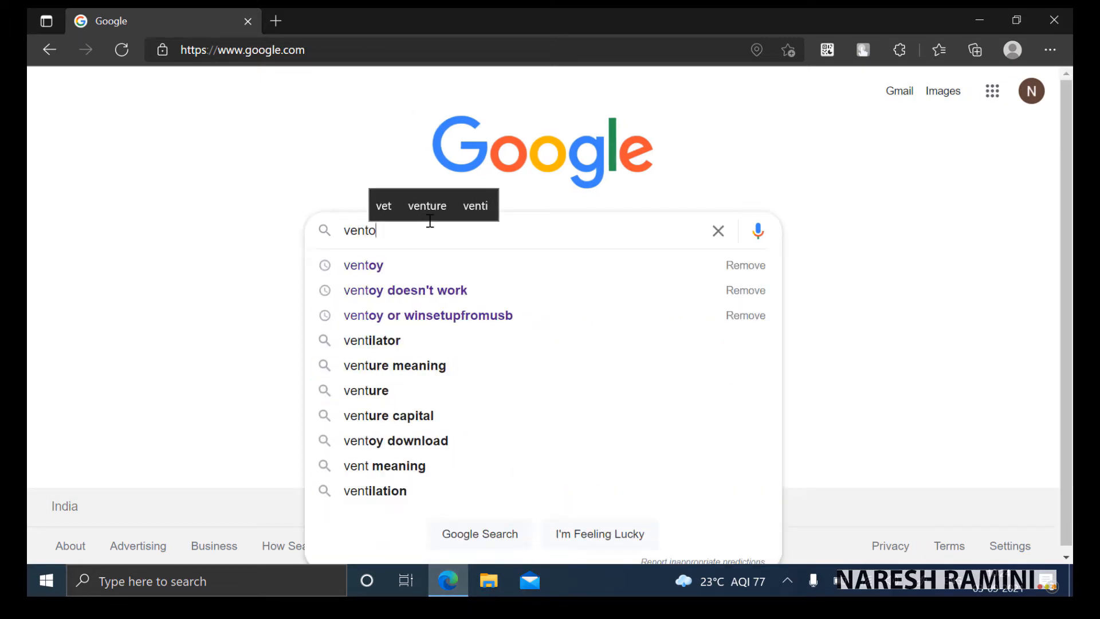
{"action": "type", "text": "y"}
{"action": "key", "text": "Return"}
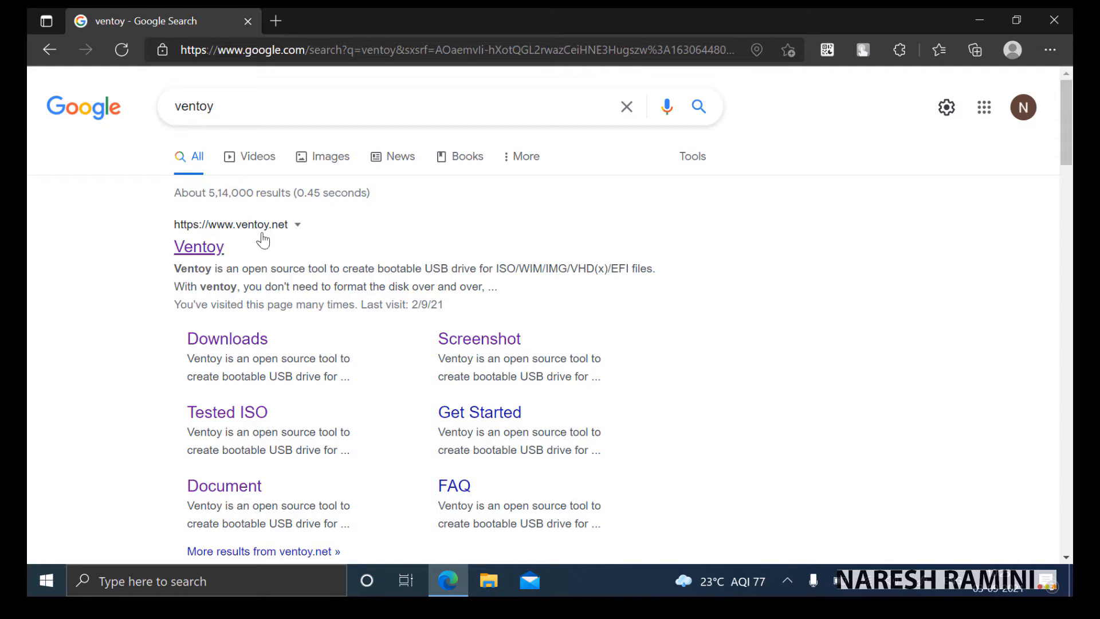
{"action": "left_click", "coordinate": [203, 257]}
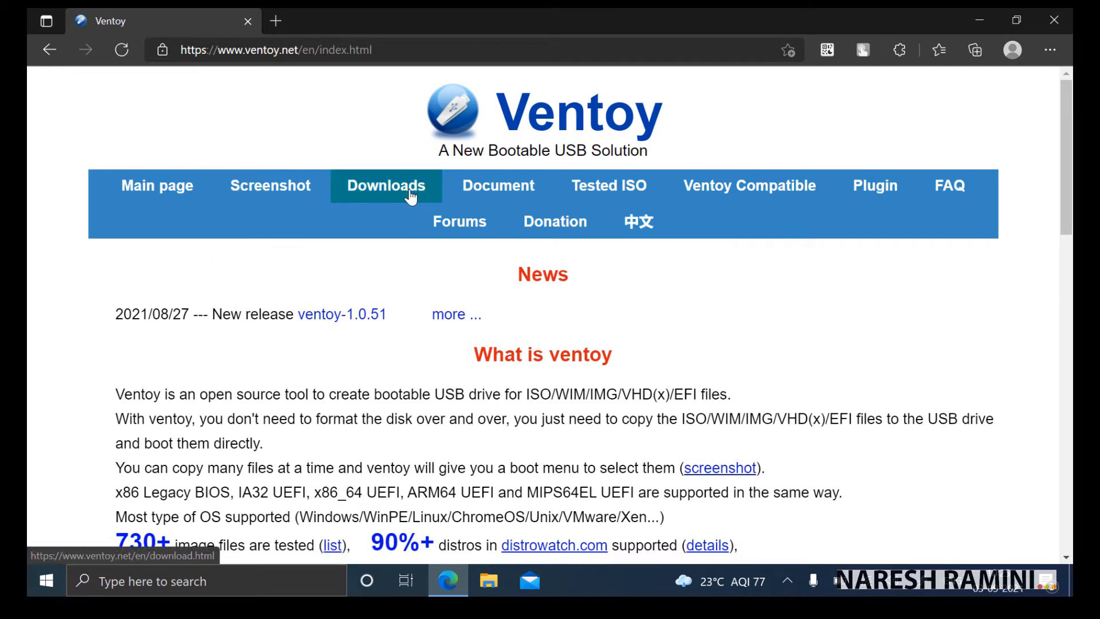
Examine Ventoy's Tested ISO page for the supported operating system series and tested image files
{"action": "left_click", "coordinate": [611, 196]}
{"action": "scroll", "coordinate": [612, 196], "scroll_direction": "down", "scroll_amount": 2}
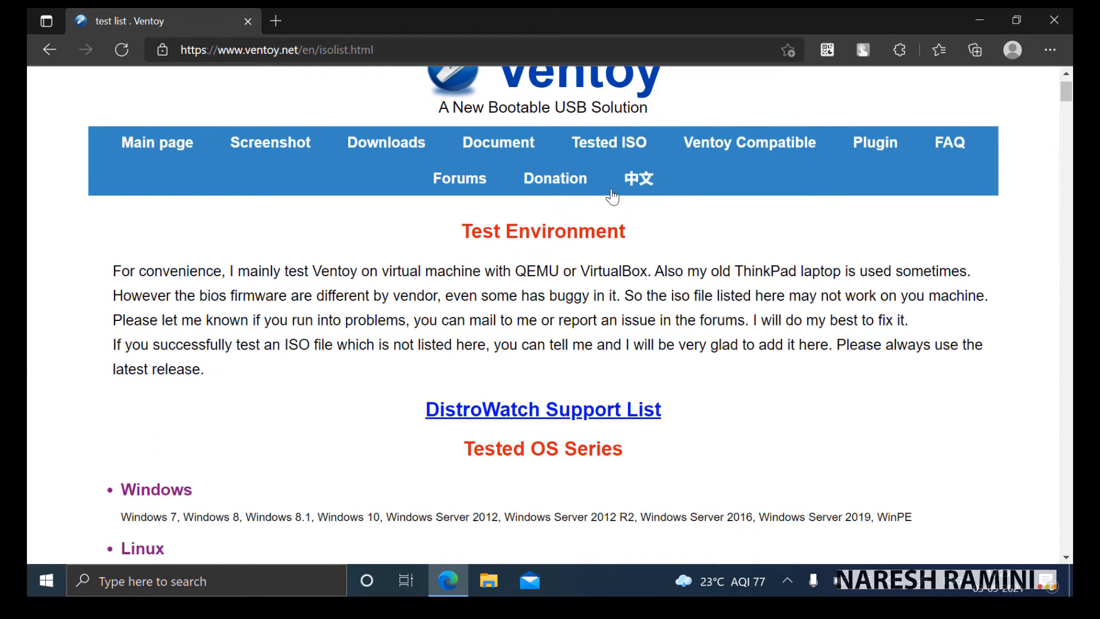
{"action": "scroll", "coordinate": [912, 350], "scroll_direction": "down", "scroll_amount": 5}
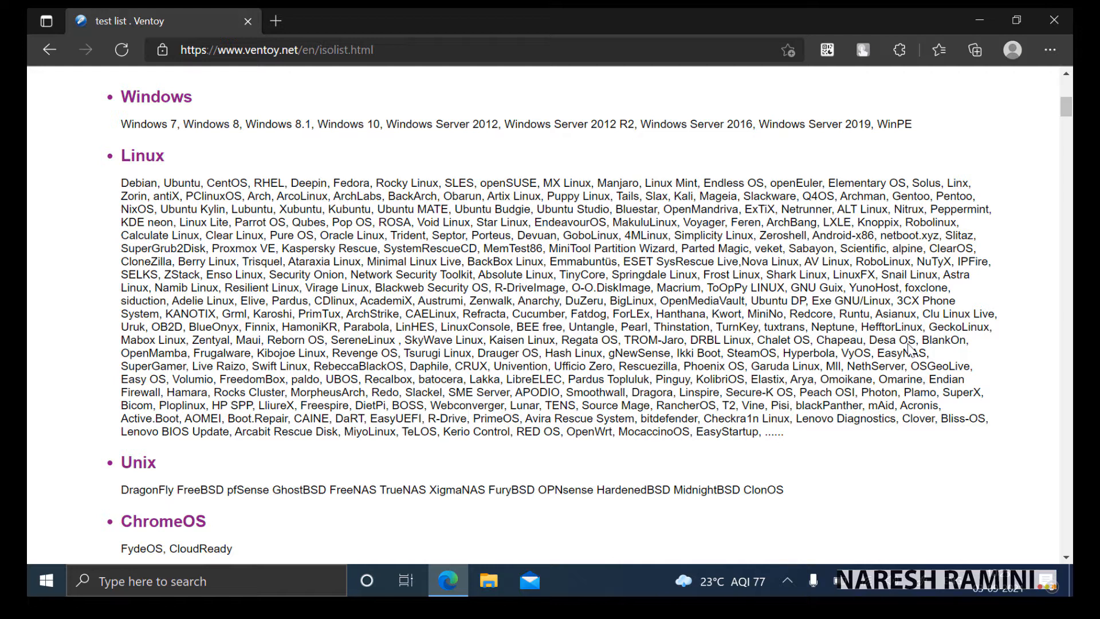
{"action": "scroll", "coordinate": [908, 343], "scroll_direction": "down", "scroll_amount": 6}
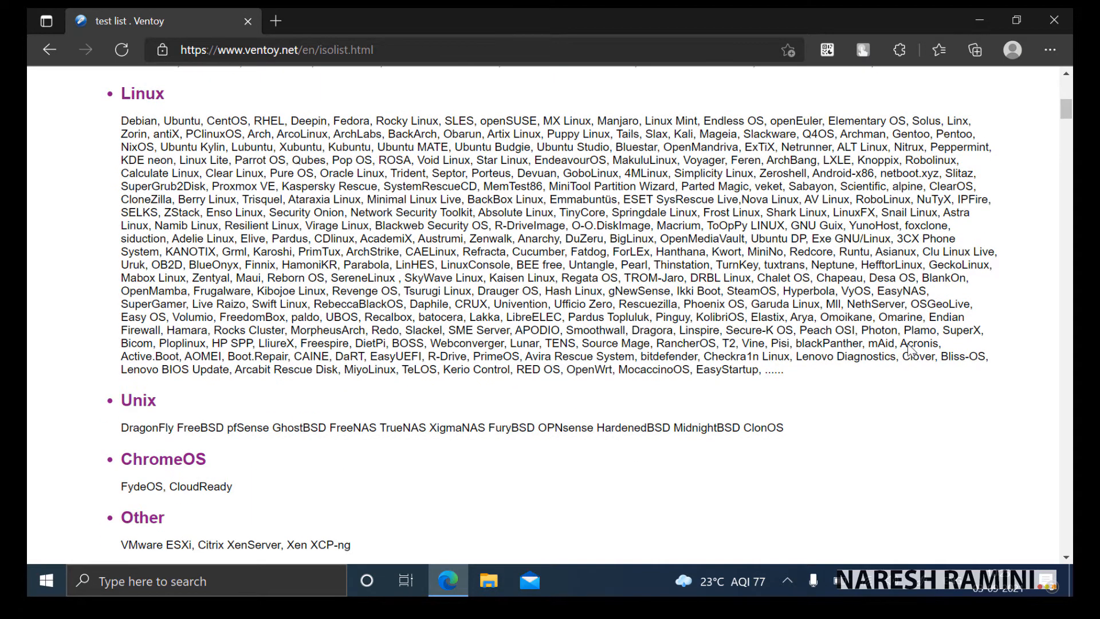
{"action": "scroll", "coordinate": [908, 344], "scroll_direction": "down", "scroll_amount": 2}
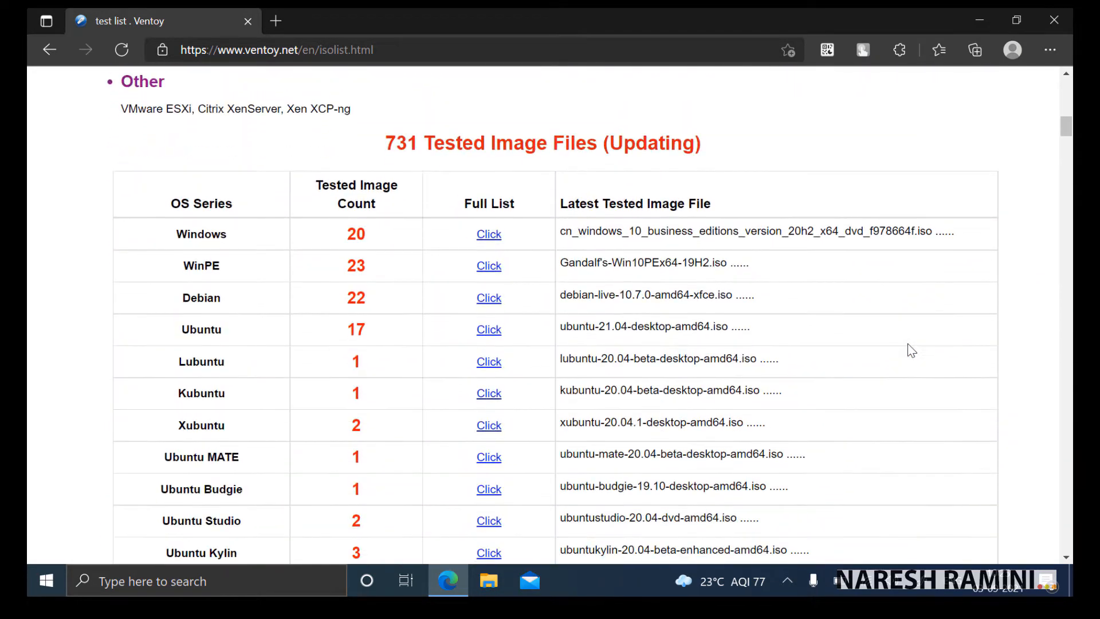
{"action": "scroll", "coordinate": [908, 343], "scroll_direction": "down", "scroll_amount": 1}
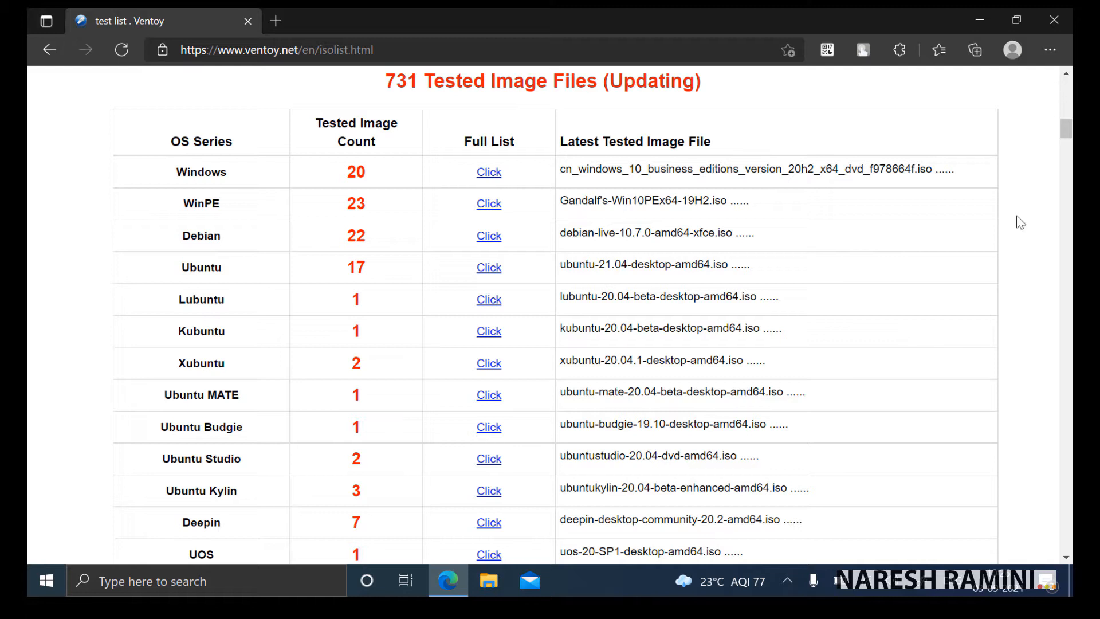
{"action": "left_click", "coordinate": [1063, 101]}
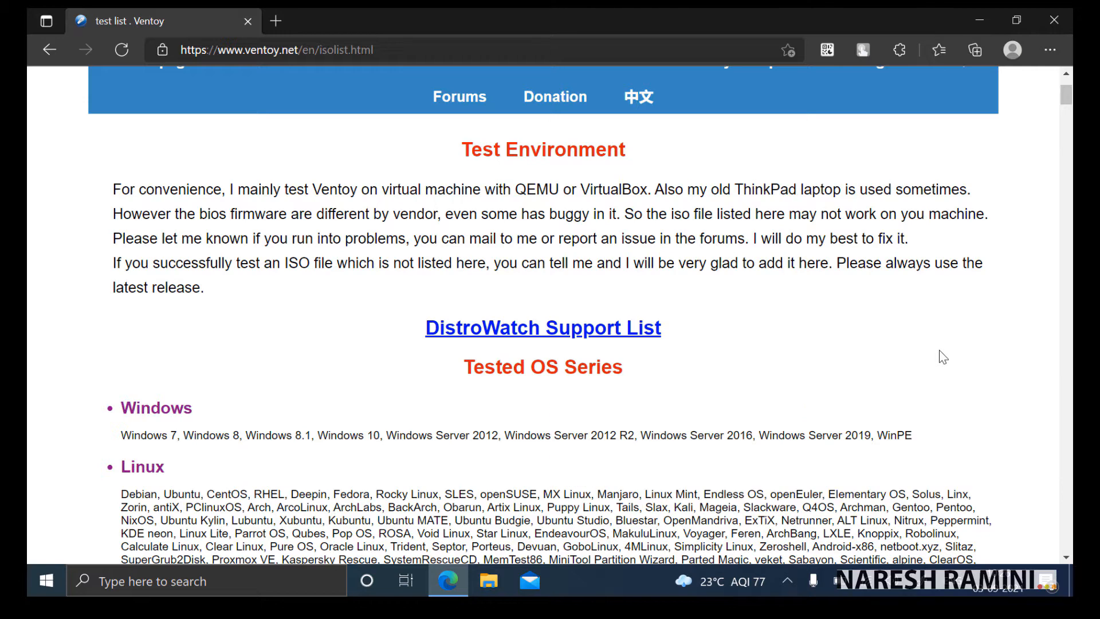
{"action": "scroll", "coordinate": [943, 356], "scroll_direction": "down", "scroll_amount": 2}
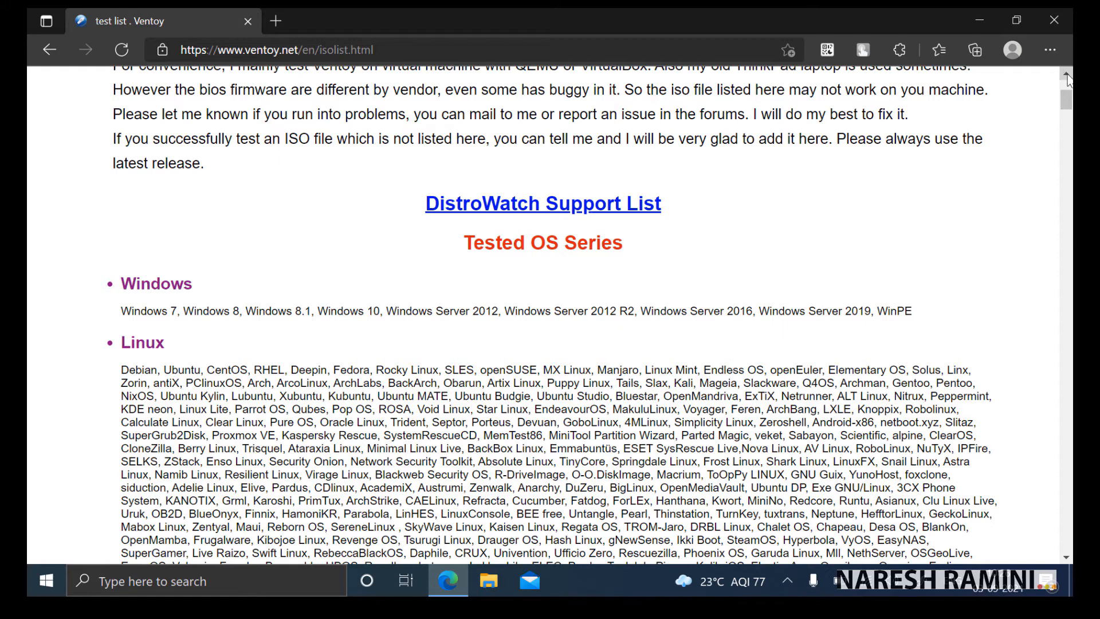
{"action": "scroll", "coordinate": [1067, 77], "scroll_direction": "up", "scroll_amount": 4}
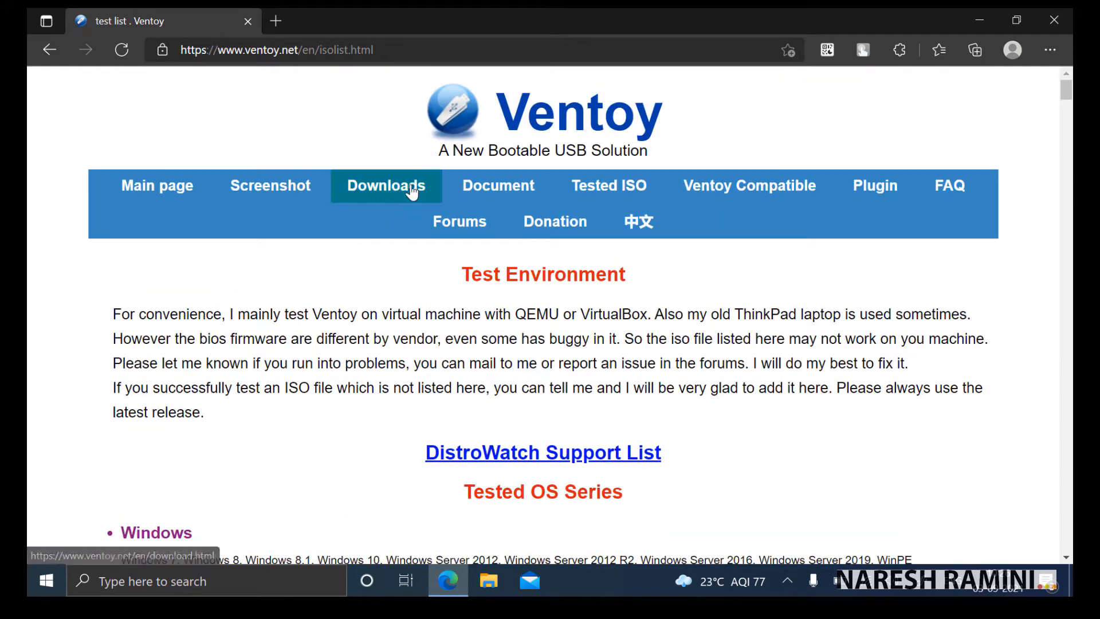
Download ventoy-1.0.51-windows.zip from the Ventoy 1.0.51 release on GitHub, reached through the site's download page
{"action": "left_click", "coordinate": [411, 192]}
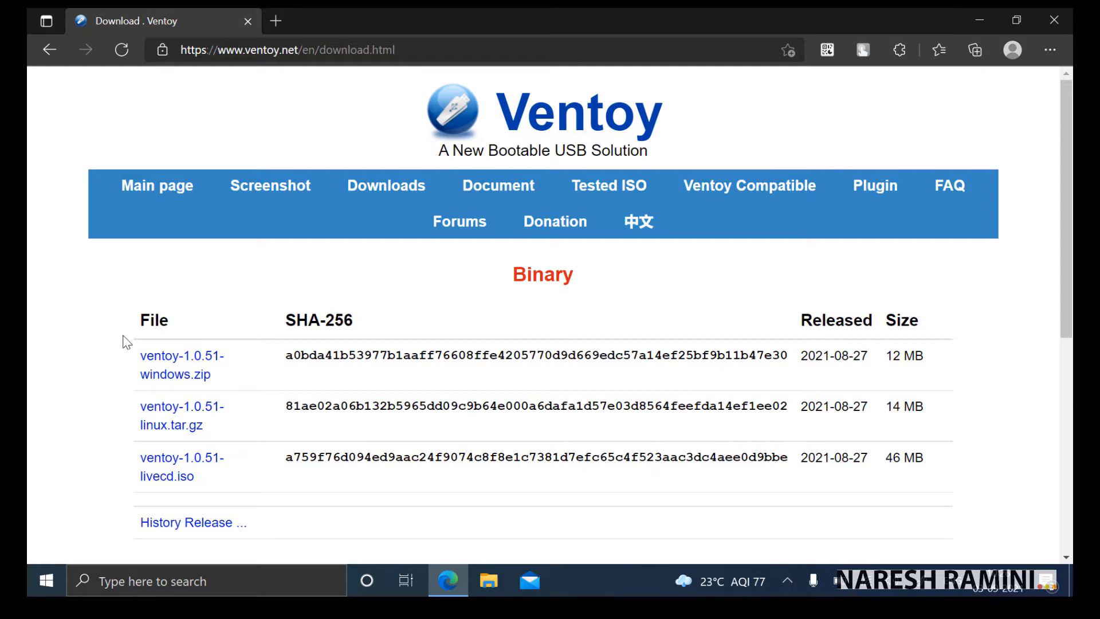
{"action": "left_click", "coordinate": [167, 367]}
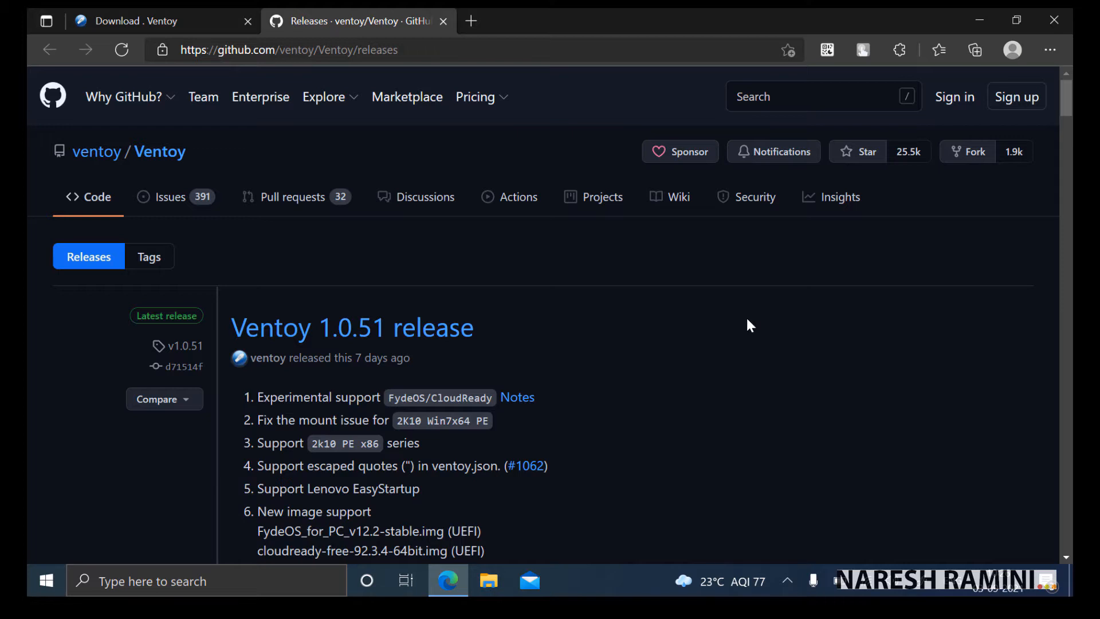
{"action": "scroll", "coordinate": [748, 320], "scroll_direction": "down", "scroll_amount": 2}
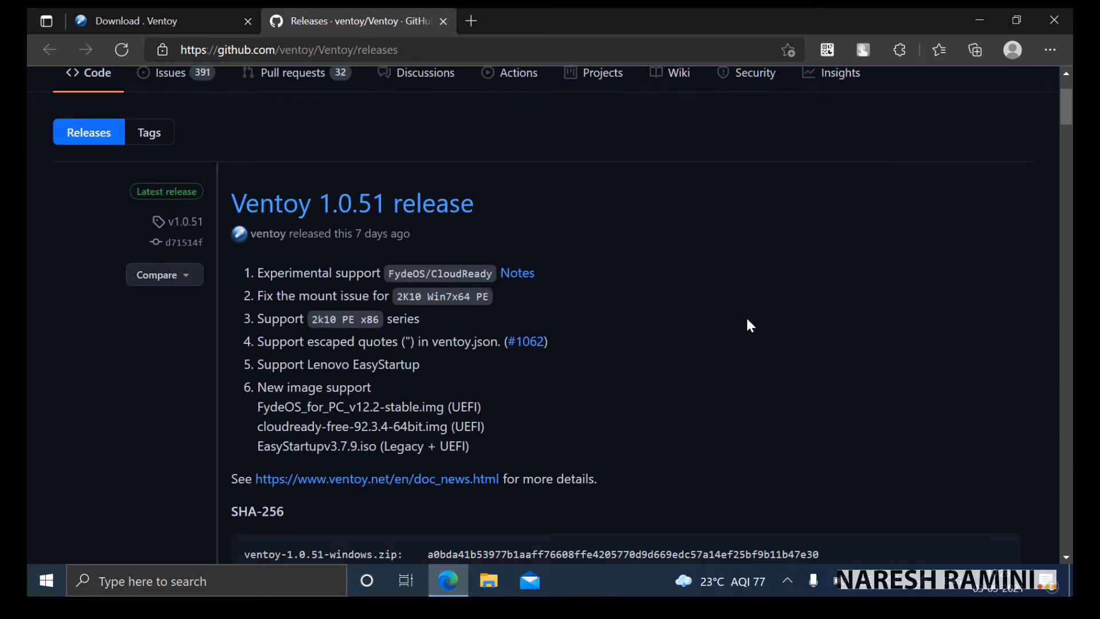
{"action": "scroll", "coordinate": [747, 319], "scroll_direction": "down", "scroll_amount": 5}
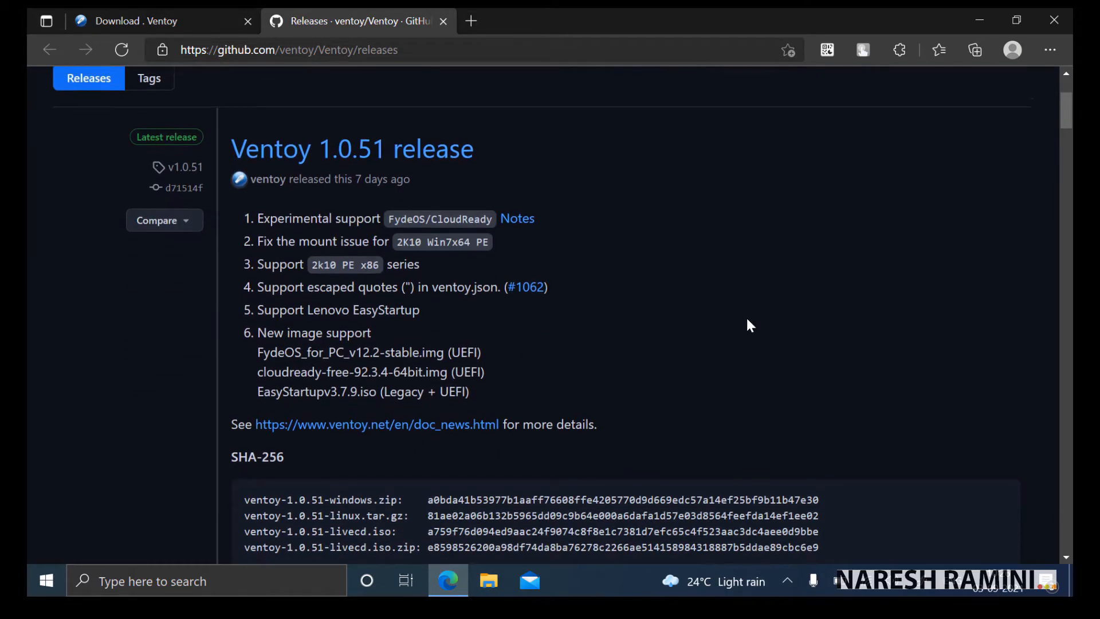
{"action": "scroll", "coordinate": [747, 320], "scroll_direction": "down", "scroll_amount": 2}
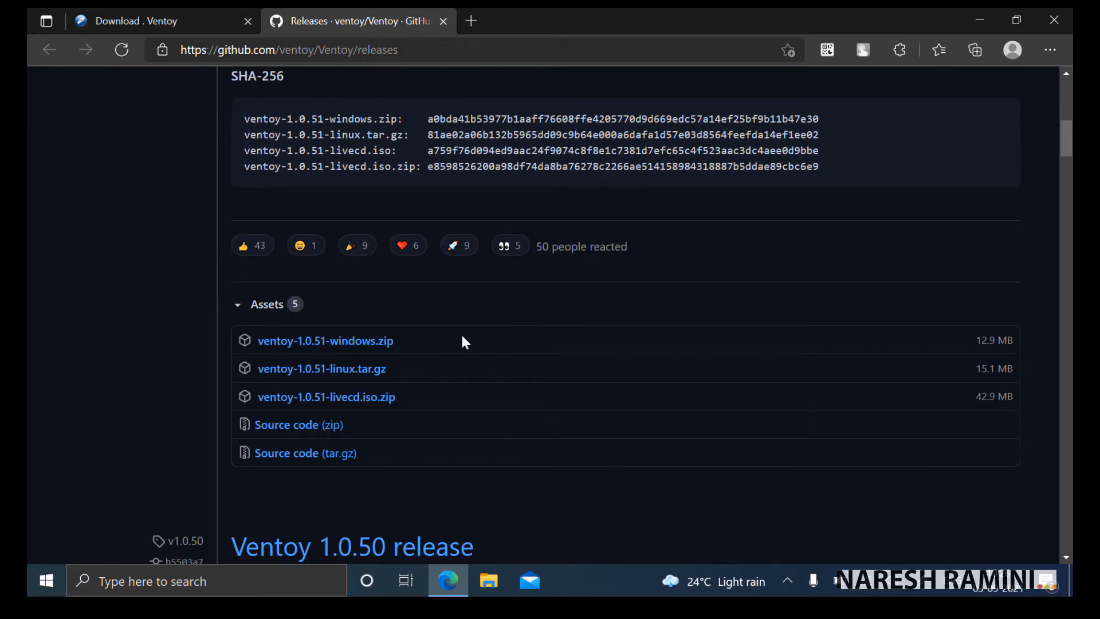
{"action": "left_click", "coordinate": [376, 342]}
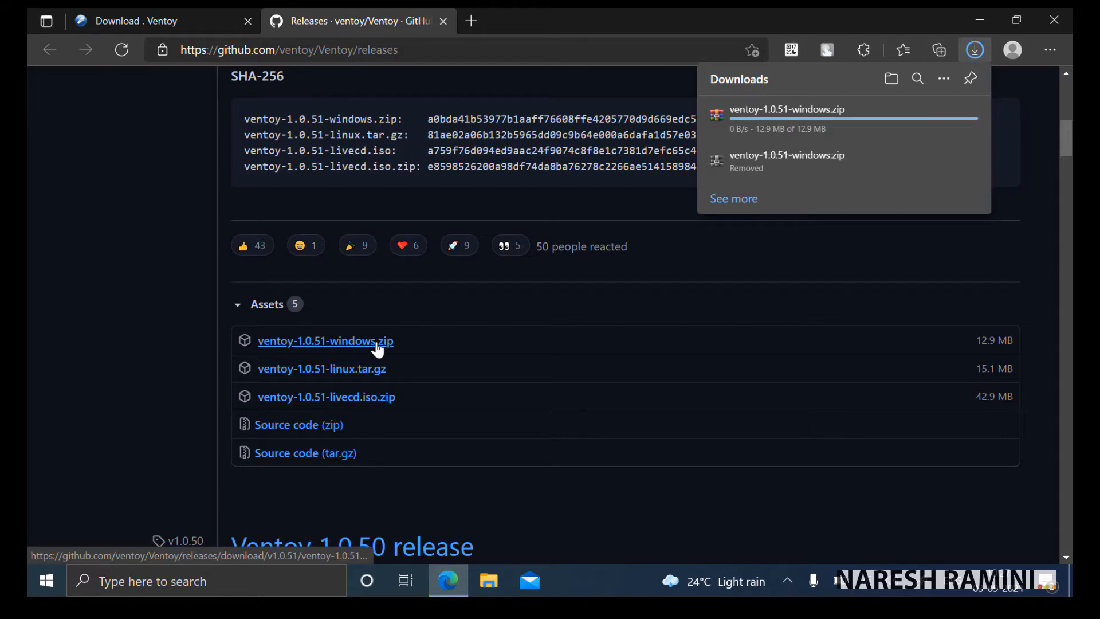
Minimize the browser and extract the ventoy-1.0.51-windows archive directly onto the desktop
{"action": "left_click", "coordinate": [977, 12]}
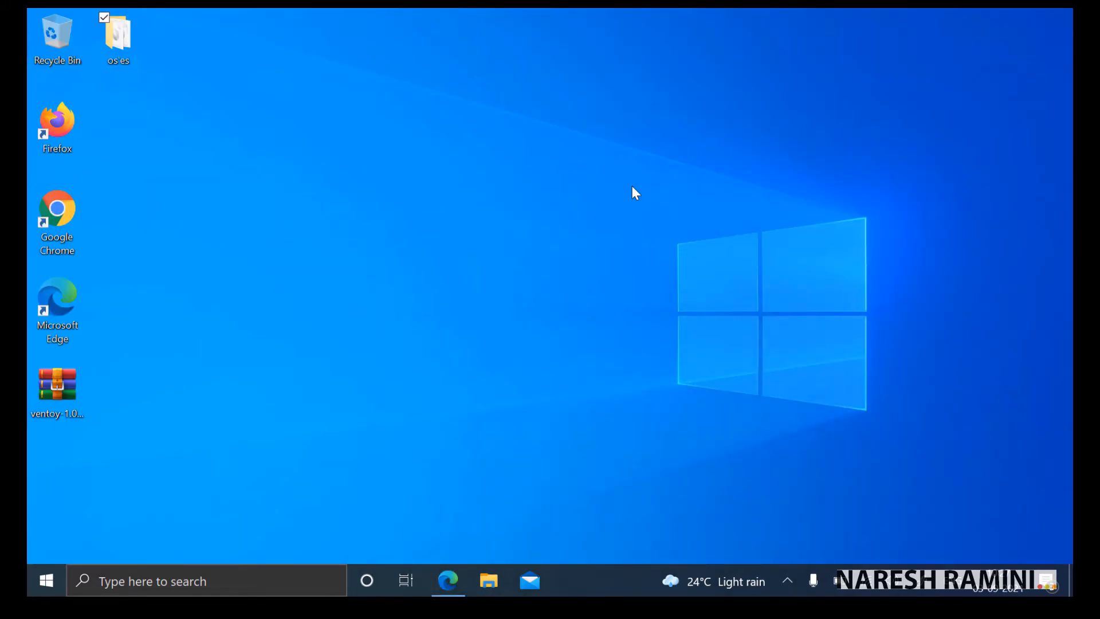
{"action": "left_click", "coordinate": [45, 386]}
{"action": "right_click", "coordinate": [44, 378]}
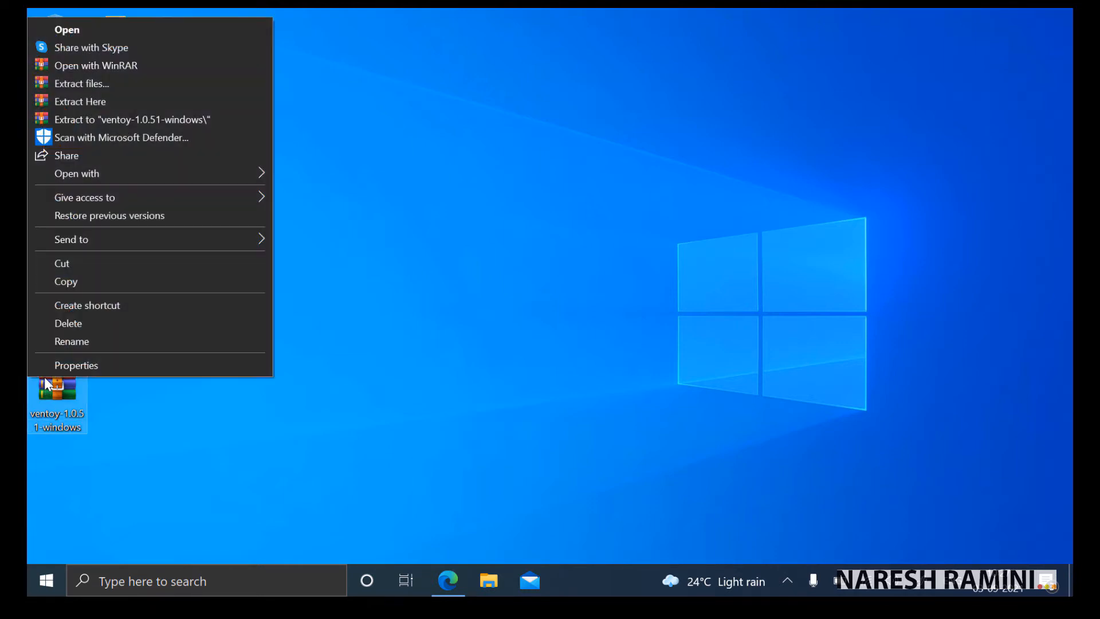
{"action": "left_click", "coordinate": [126, 100]}
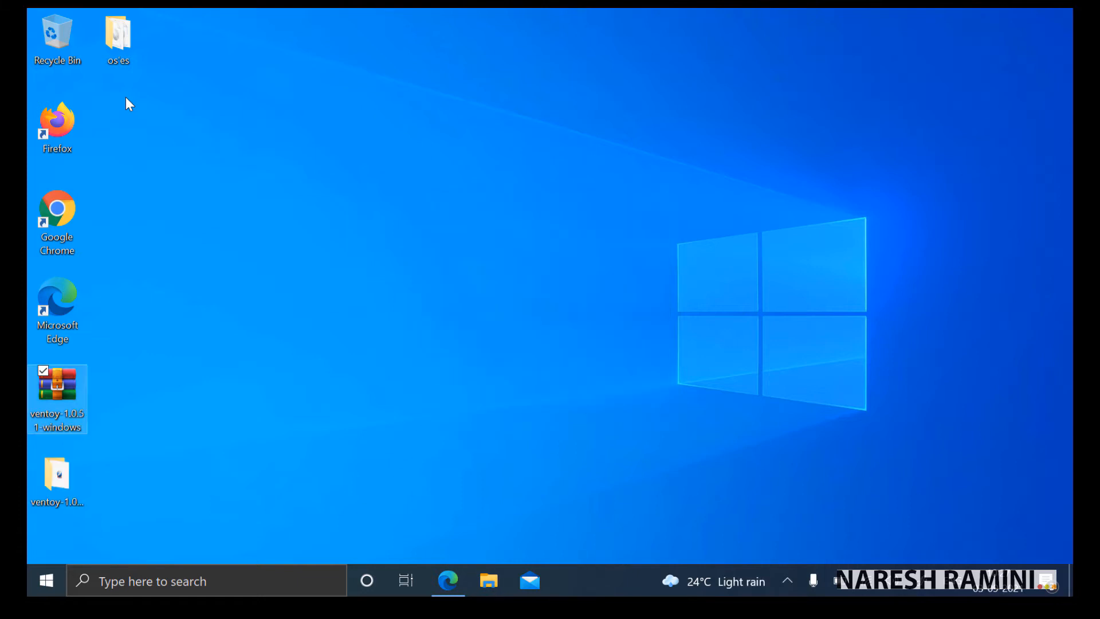
{"action": "left_click", "coordinate": [256, 368]}
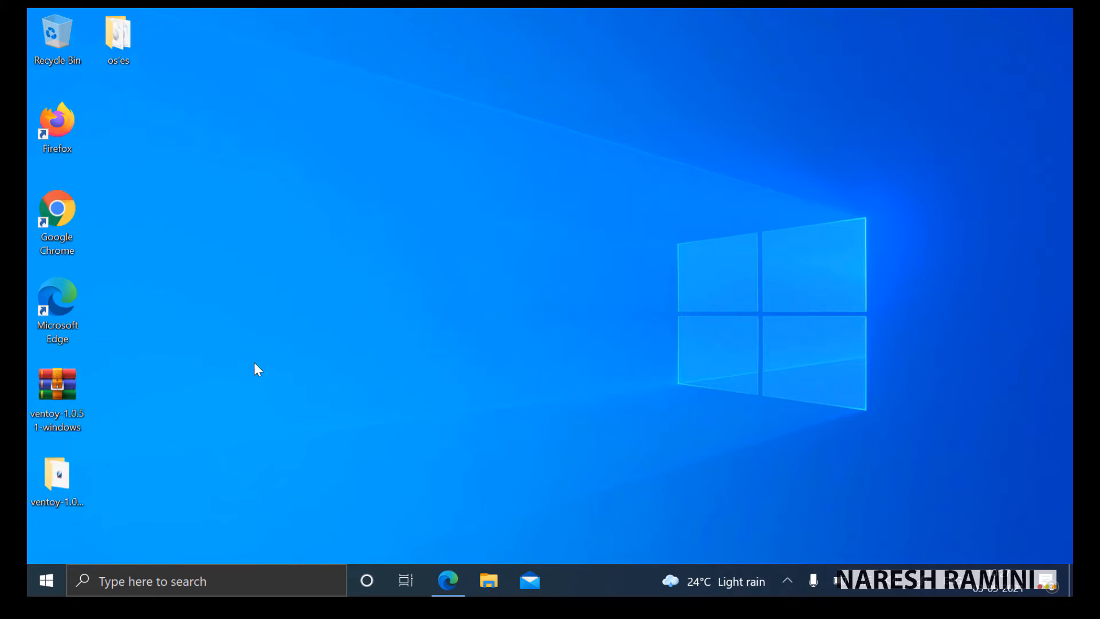
Open the extracted ventoy-1.0.51 folder and launch the Ventoy2Disk application
{"action": "left_click", "coordinate": [79, 473]}
{"action": "double_click", "coordinate": [78, 473]}
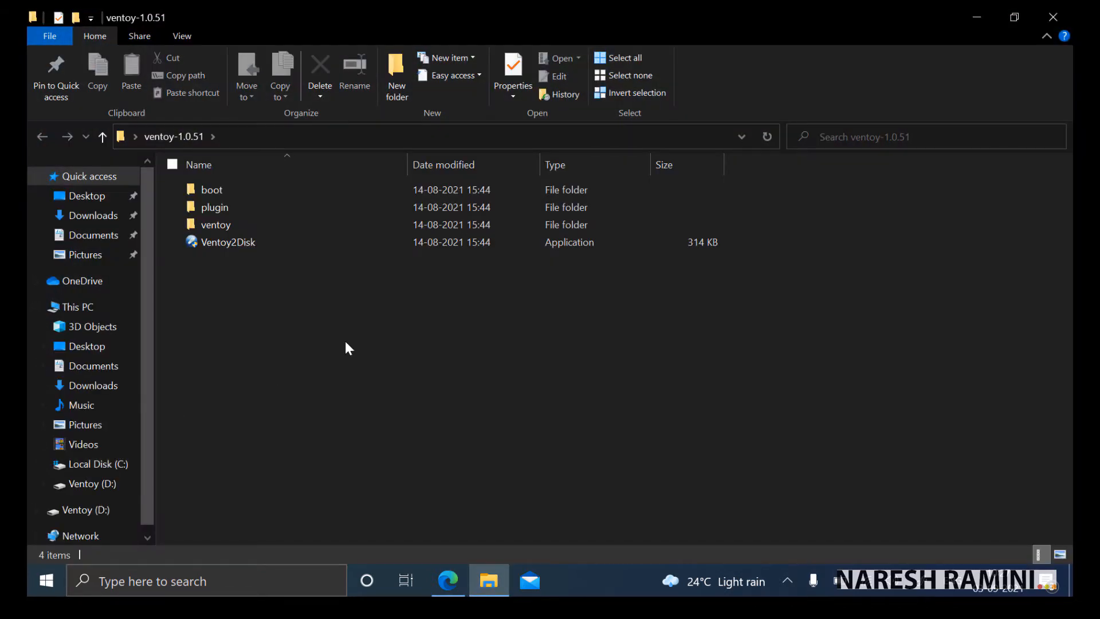
{"action": "left_click", "coordinate": [270, 245]}
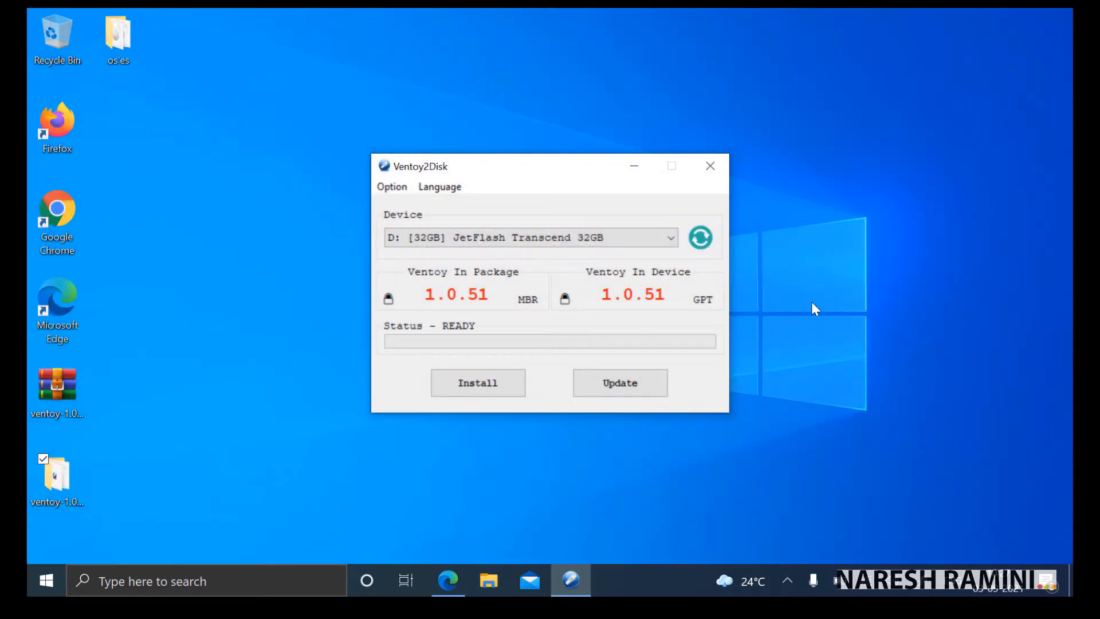
{"action": "left_click", "coordinate": [812, 302]}
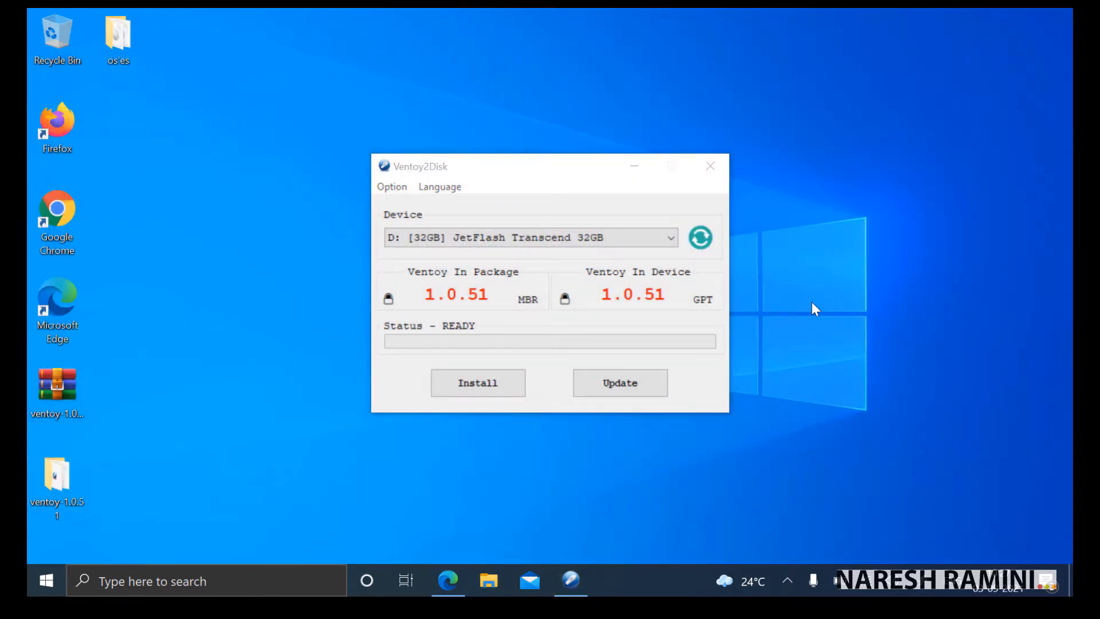
Check the available devices in Ventoy2Disk, keeping the JetFlash Transcend 32GB drive selected
{"action": "left_click", "coordinate": [656, 245]}
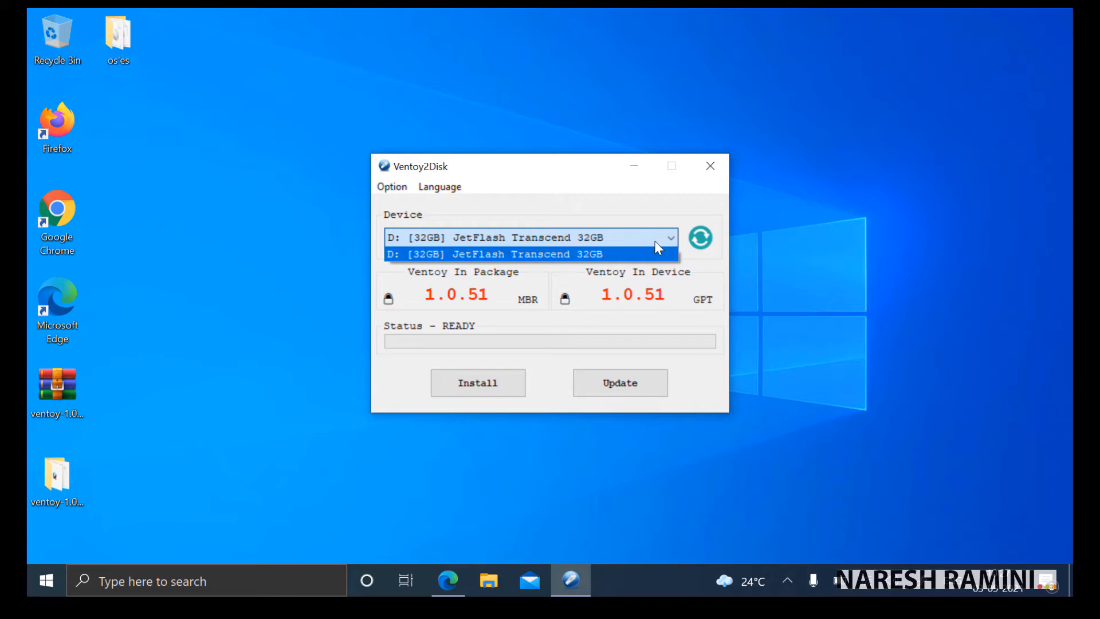
{"action": "left_click", "coordinate": [654, 240]}
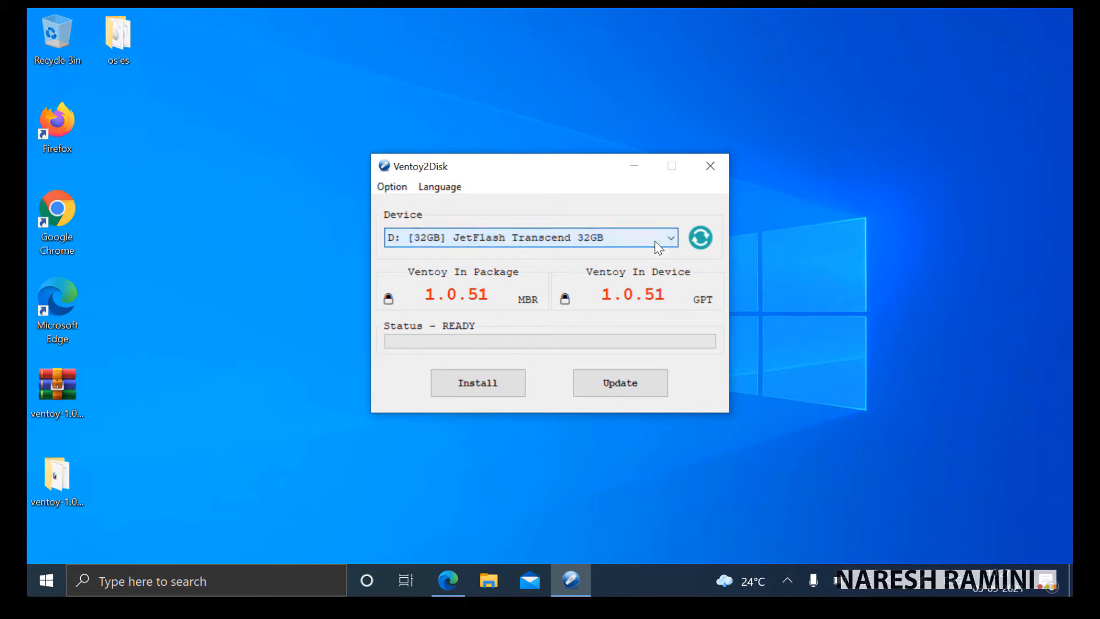
{"action": "left_click", "coordinate": [579, 152]}
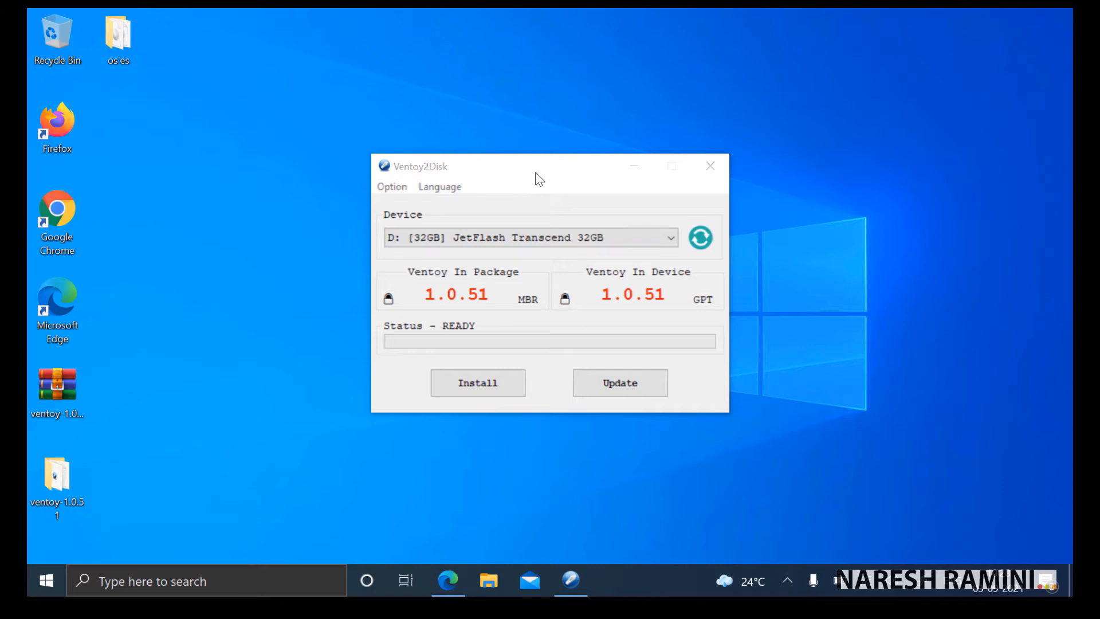
Set the partition style for the Ventoy installation to GPT
{"action": "left_click", "coordinate": [401, 189]}
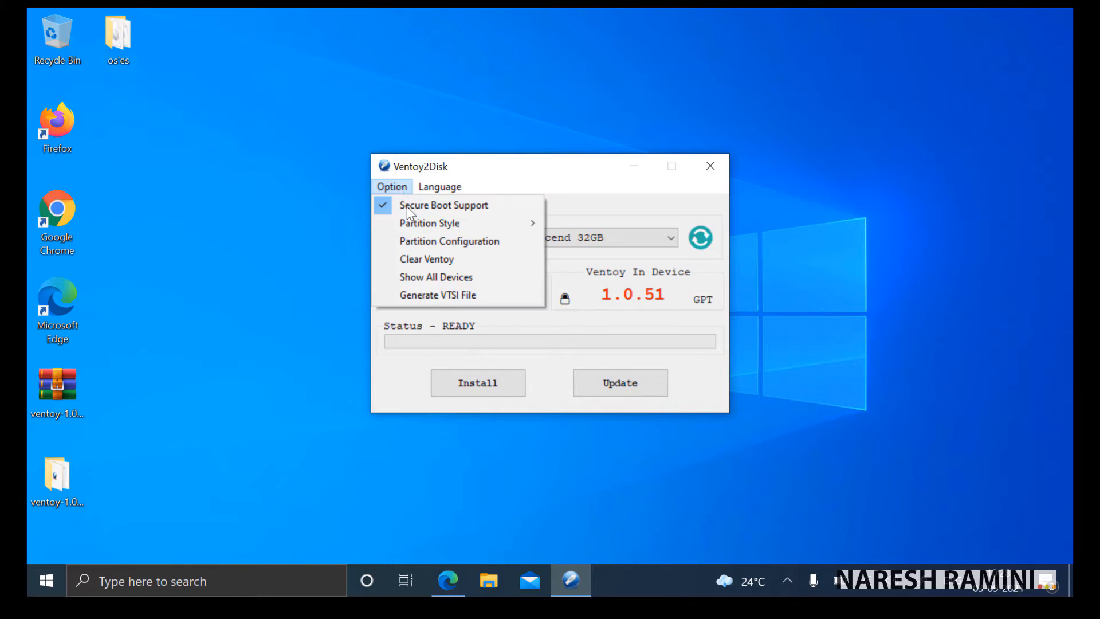
{"action": "mouse_move", "coordinate": [503, 223]}
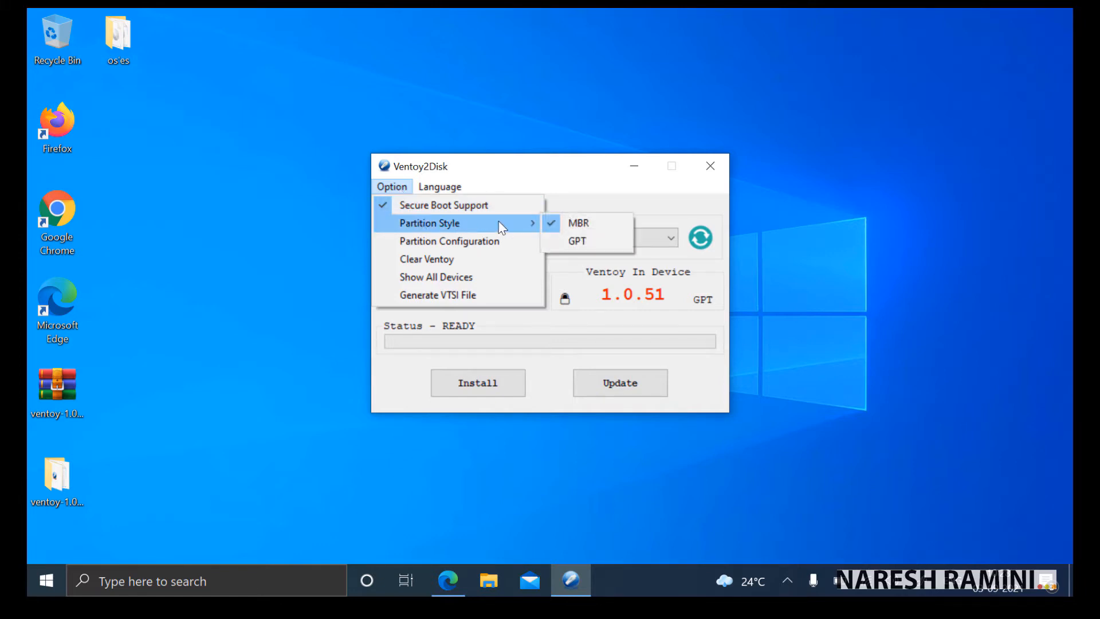
{"action": "left_click", "coordinate": [604, 244]}
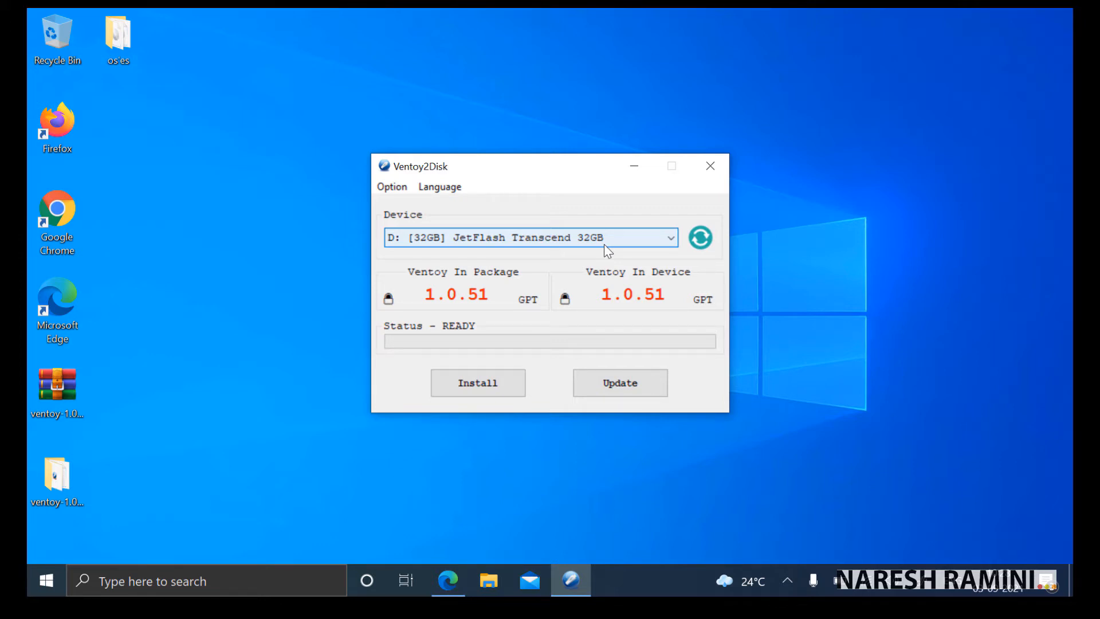
Switch the Ventoy partition style to MBR and set it back to GPT
{"action": "left_click", "coordinate": [391, 187]}
{"action": "mouse_move", "coordinate": [423, 224]}
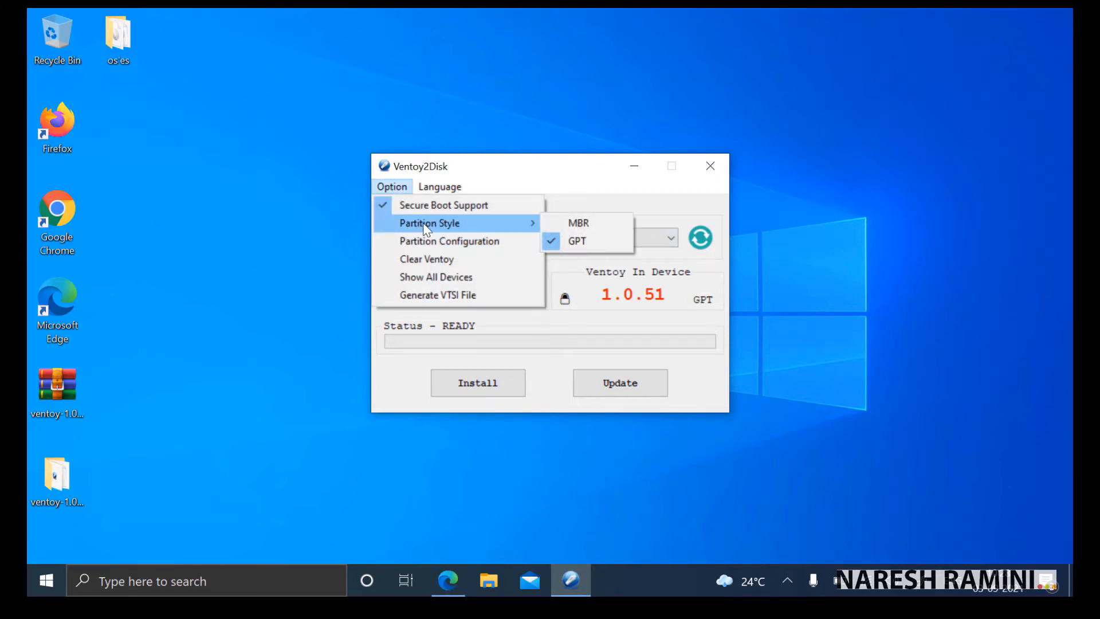
{"action": "left_click", "coordinate": [581, 228]}
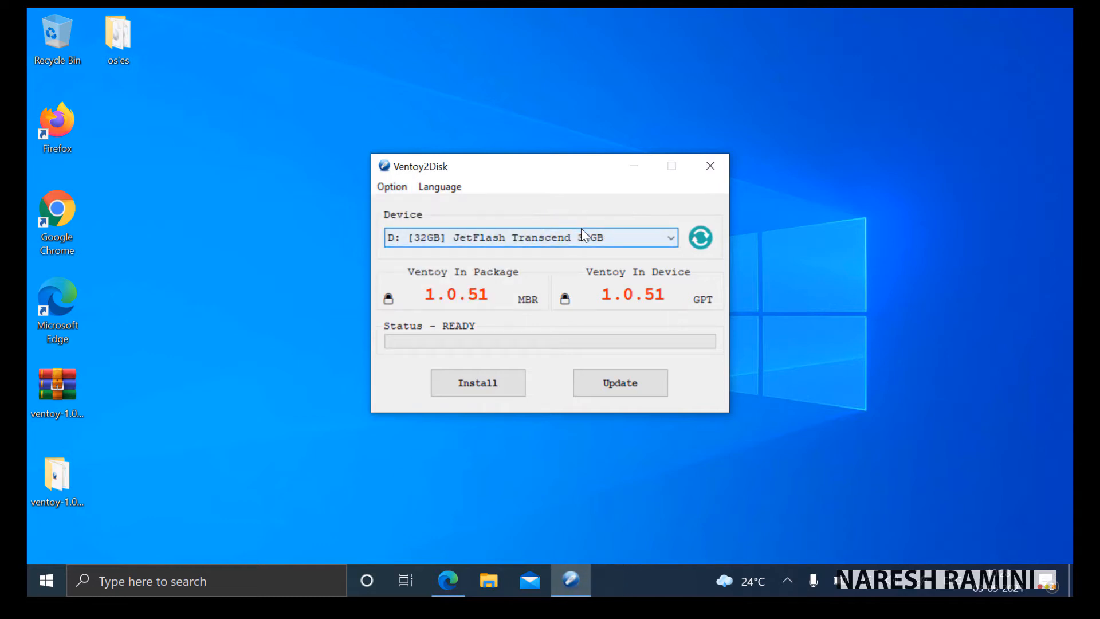
{"action": "left_click", "coordinate": [393, 189]}
{"action": "mouse_move", "coordinate": [408, 225]}
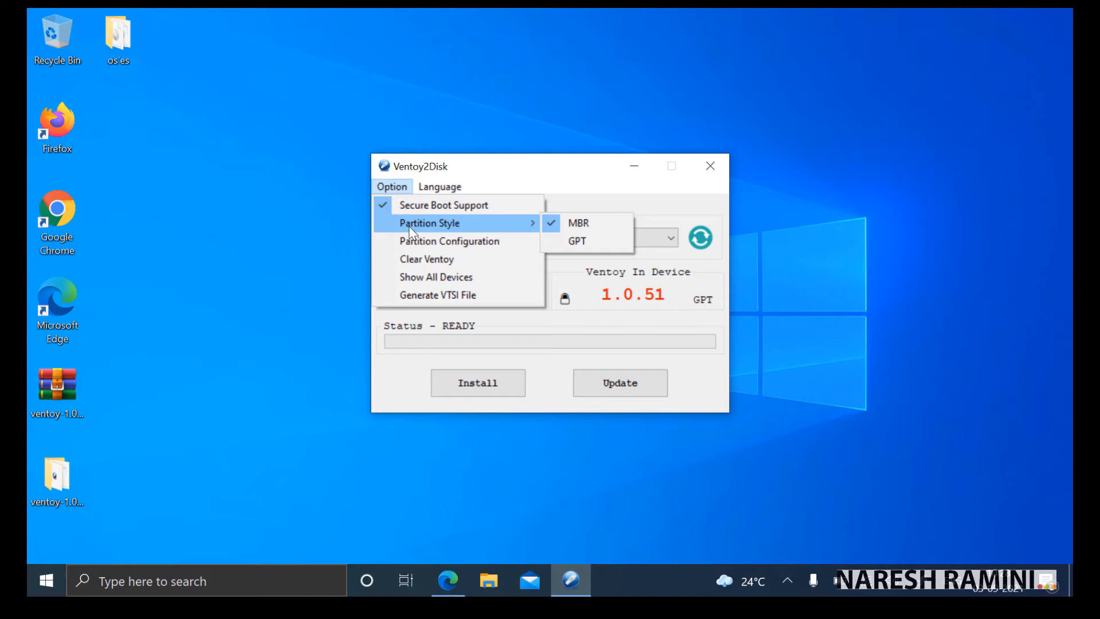
{"action": "left_click", "coordinate": [606, 247]}
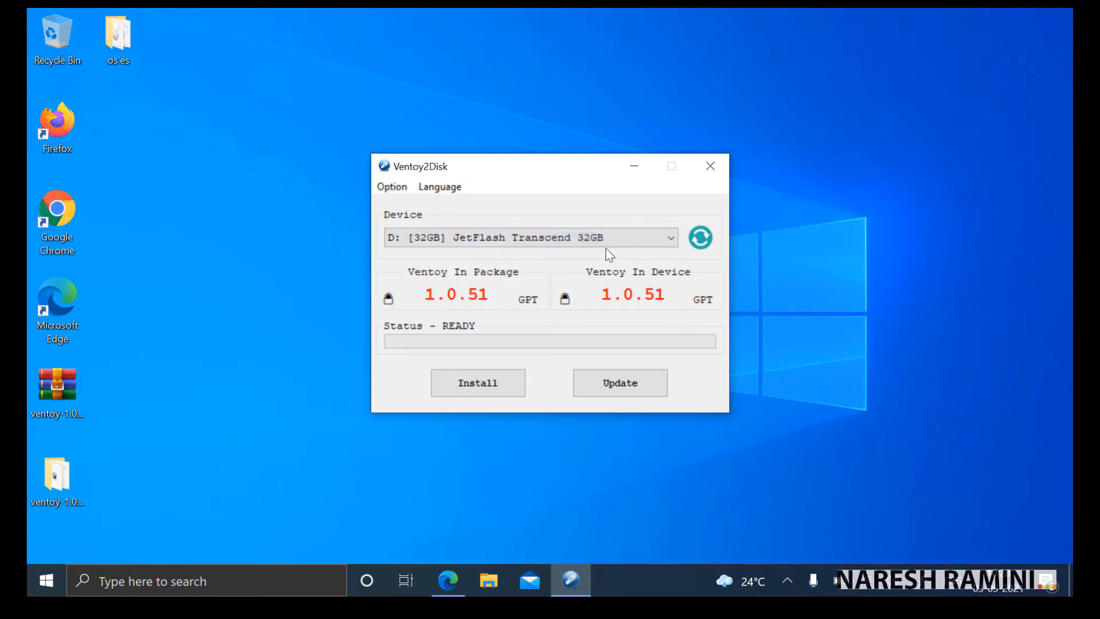
Turn Secure Boot Support off for the Ventoy installation and enable it again
{"action": "left_click", "coordinate": [401, 187]}
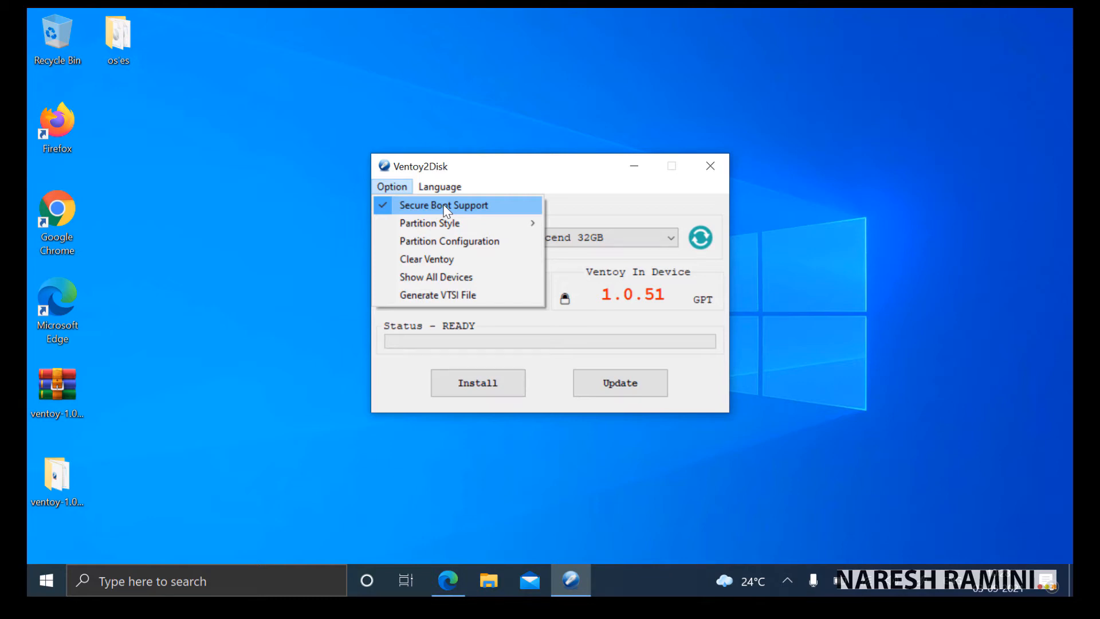
{"action": "left_click", "coordinate": [541, 180]}
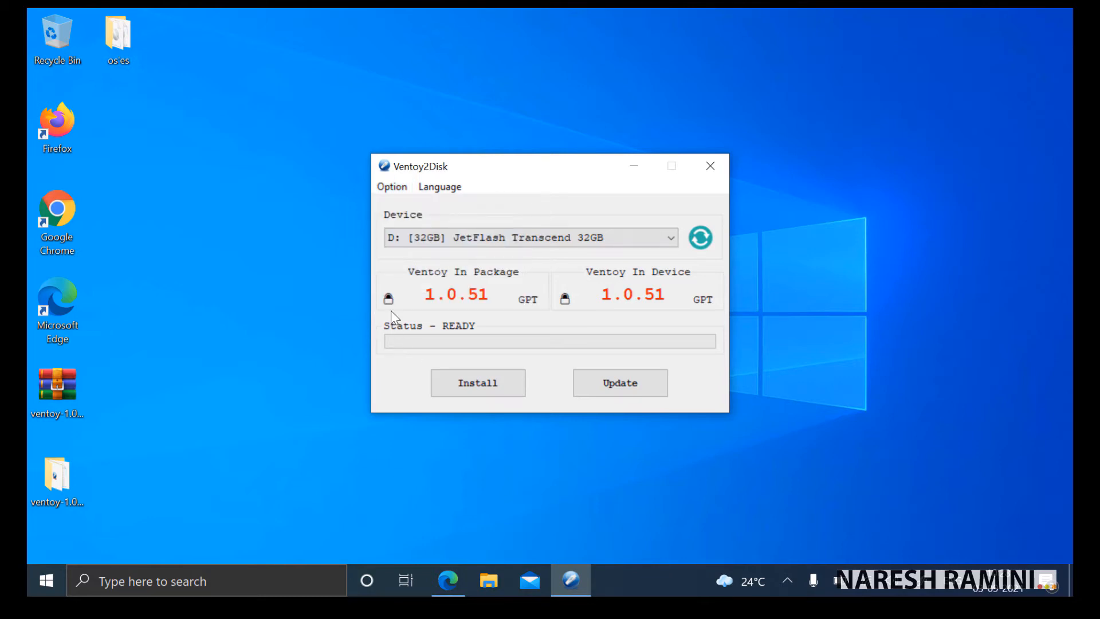
{"action": "left_click", "coordinate": [393, 188]}
{"action": "left_click", "coordinate": [438, 204]}
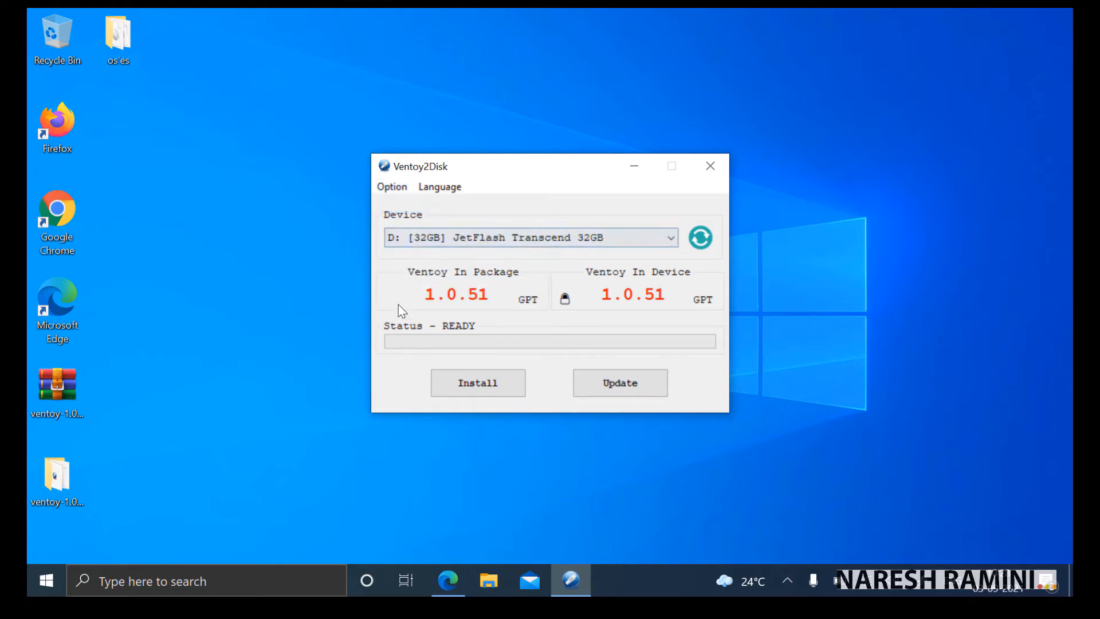
{"action": "left_click", "coordinate": [400, 188]}
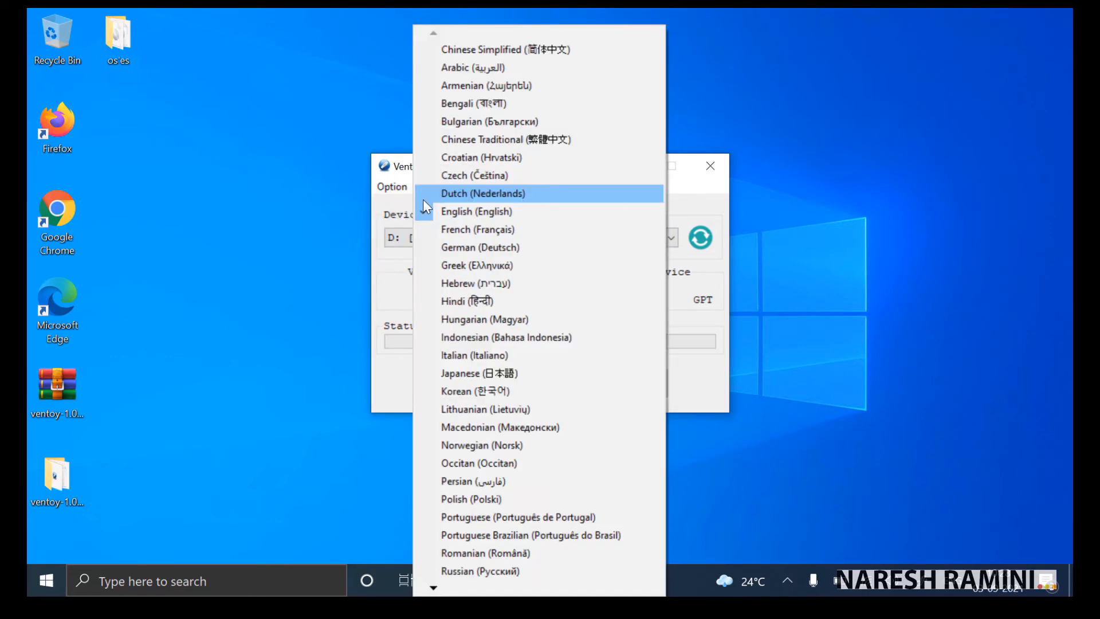
{"action": "left_click", "coordinate": [412, 205]}
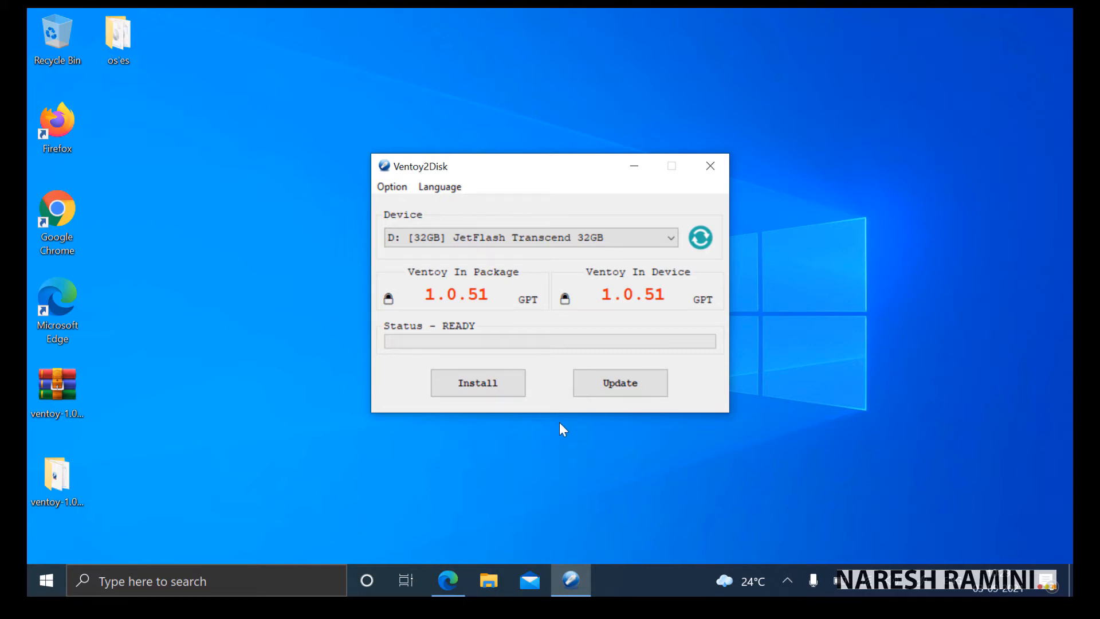
Install Ventoy on the JetFlash Transcend 32GB drive, accepting the formatting of the disk
{"action": "left_click", "coordinate": [501, 384]}
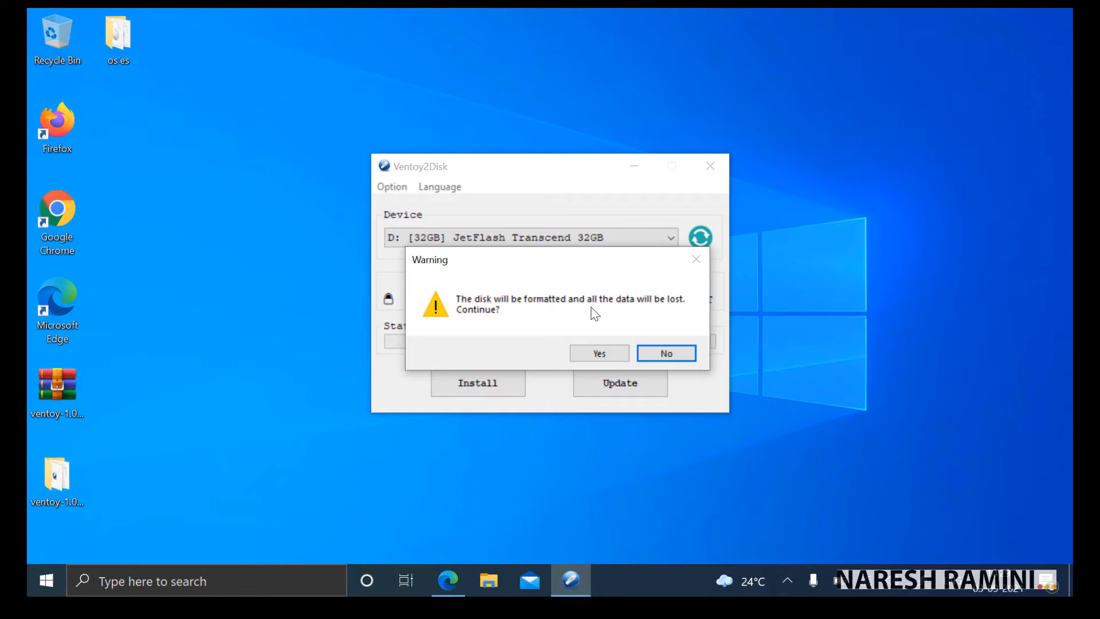
{"action": "left_click", "coordinate": [601, 354]}
{"action": "left_click", "coordinate": [596, 355]}
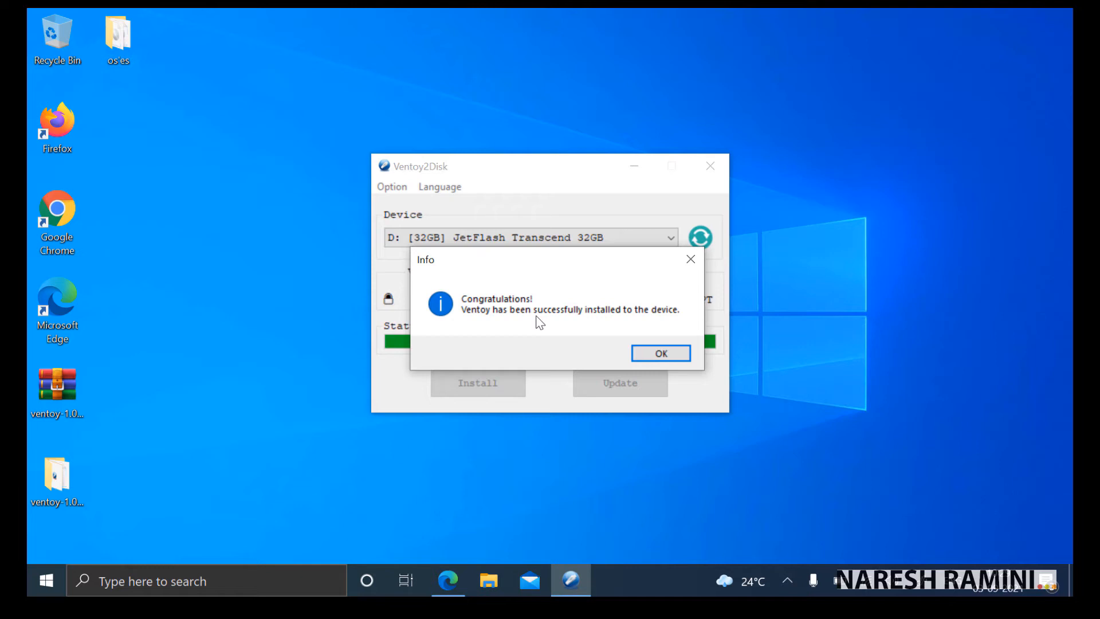
{"action": "left_click", "coordinate": [661, 354]}
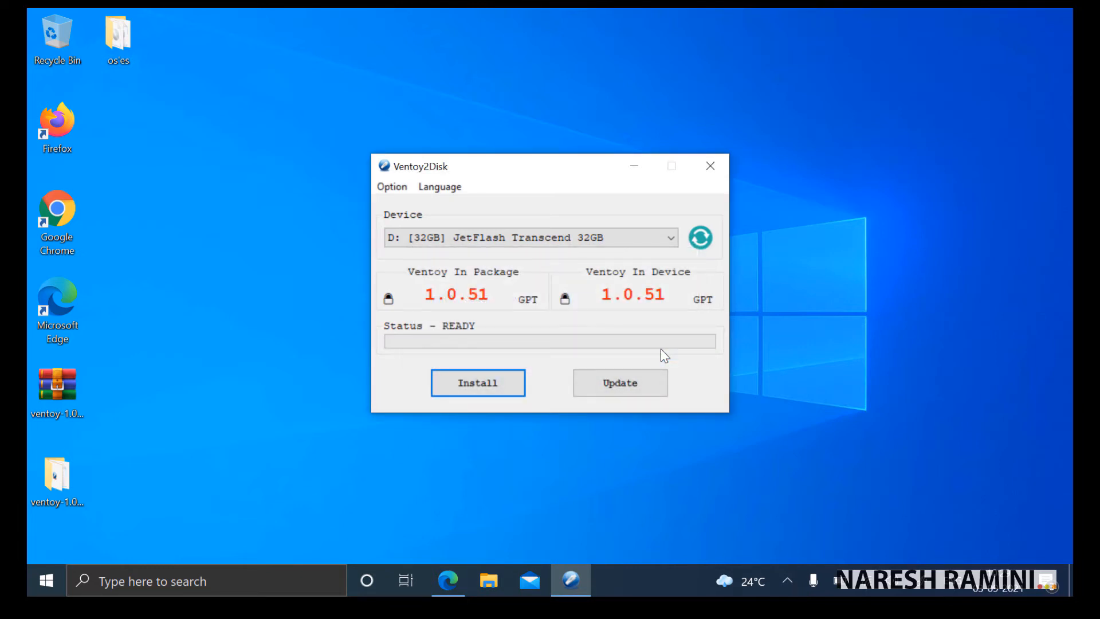
Open the Ventoy (D:) drive in File Explorer and shrink its window so the desktop is accessible
{"action": "key", "text": "super+e"}
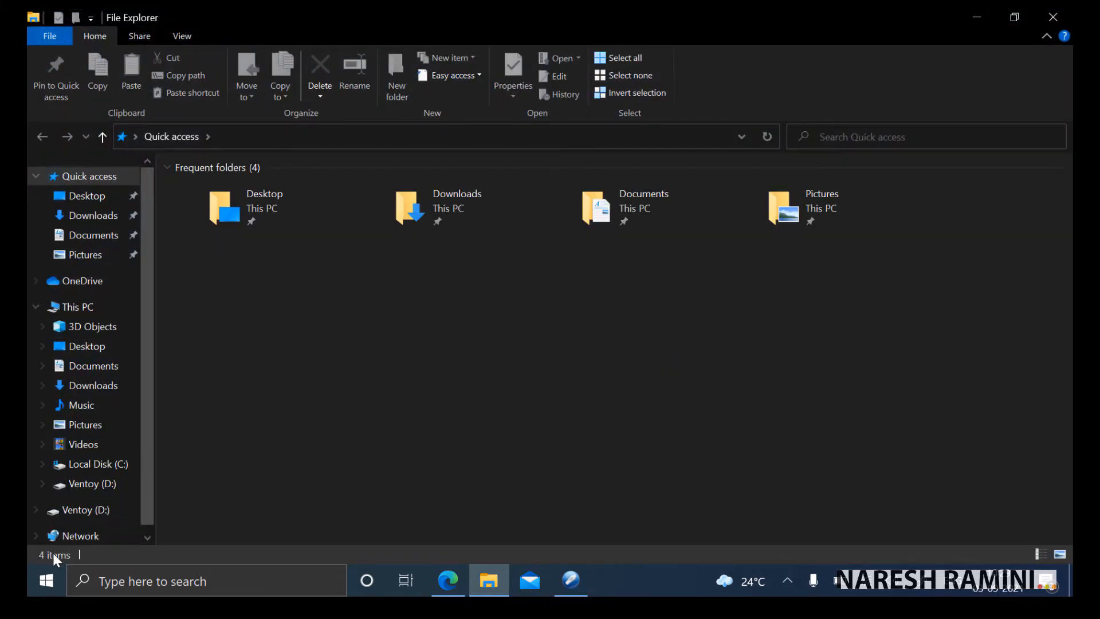
{"action": "left_click", "coordinate": [115, 485]}
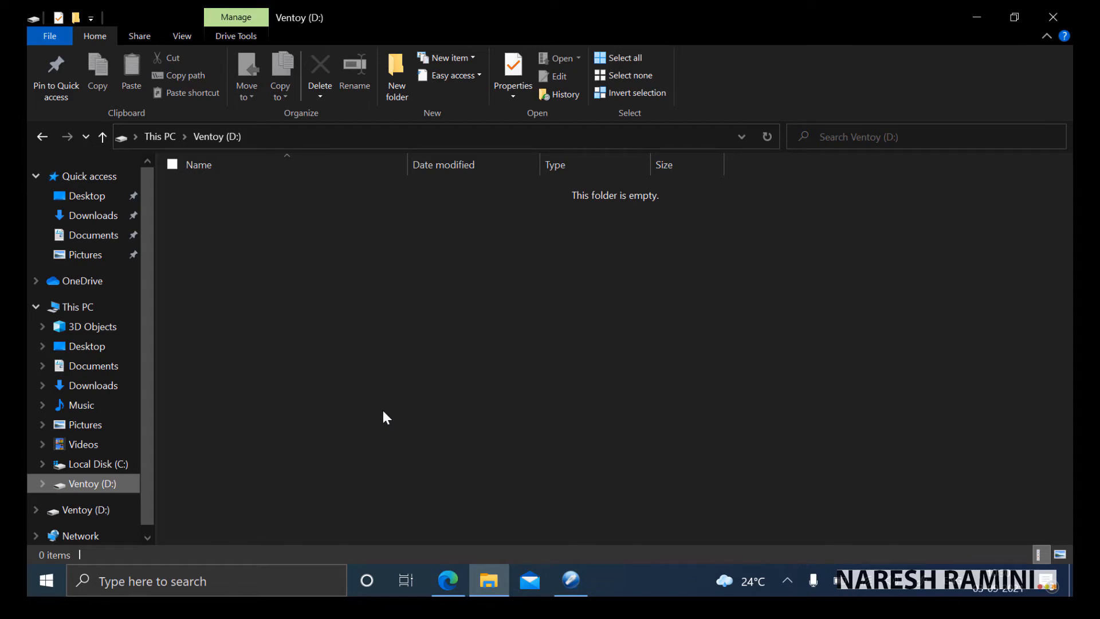
{"action": "left_click", "coordinate": [1014, 16]}
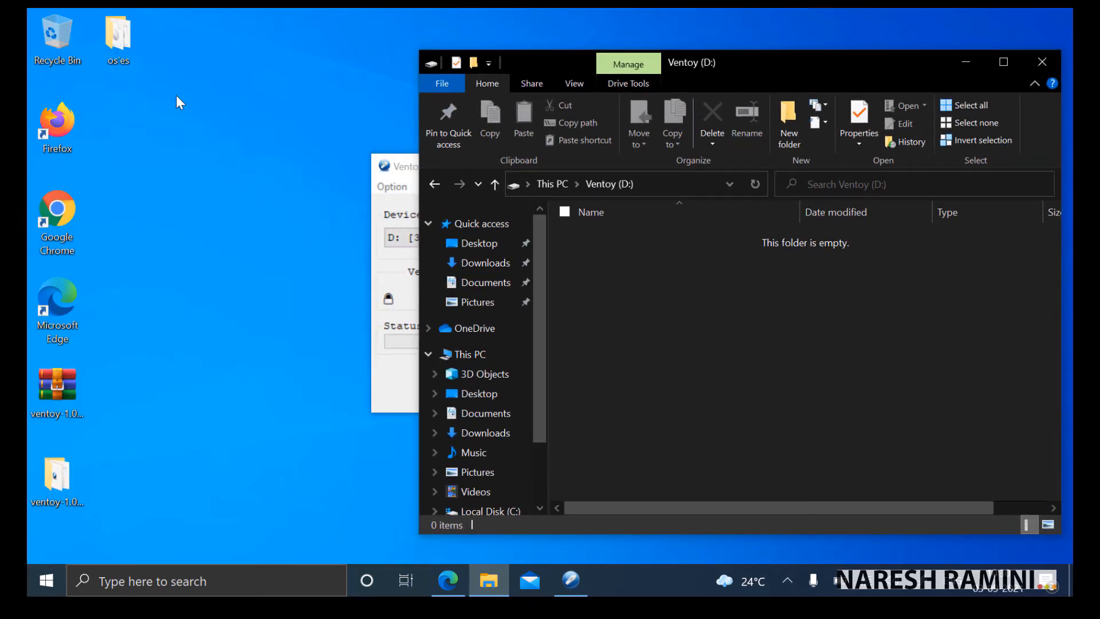
Copy all four disc image files from the os'es desktop folder to the Ventoy (D:) drive
{"action": "double_click", "coordinate": [130, 50]}
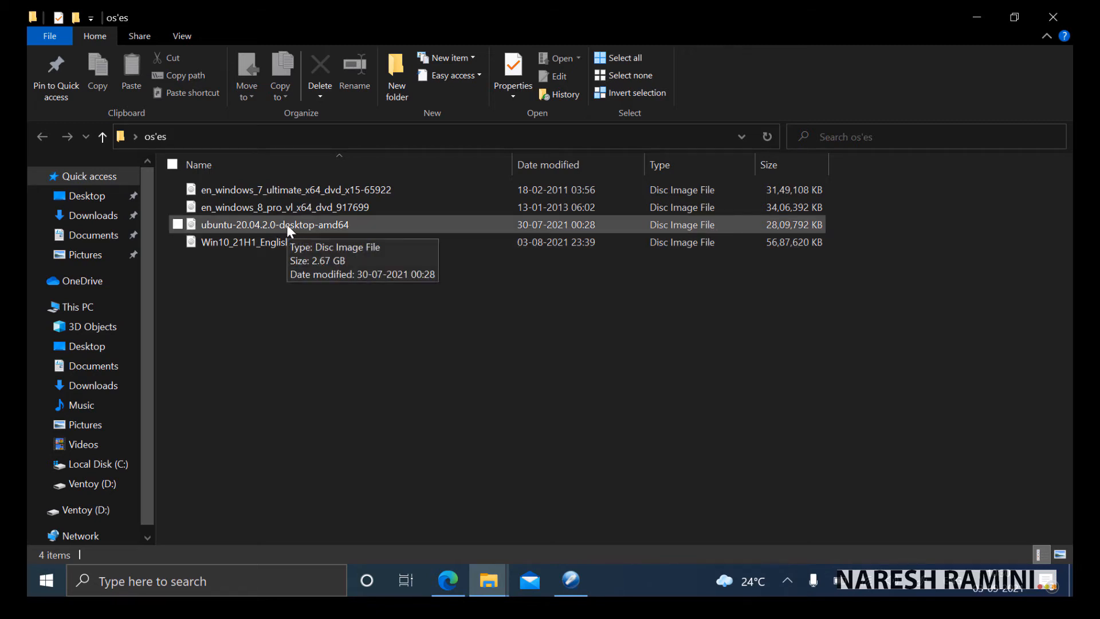
{"action": "key", "text": "ctrl+a"}
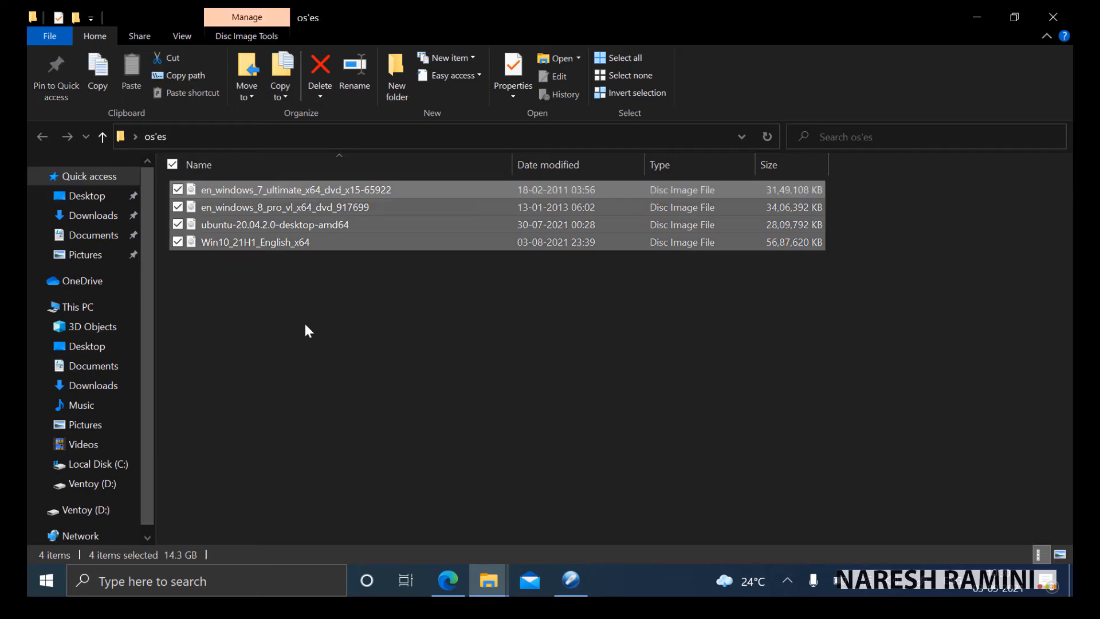
{"action": "right_click", "coordinate": [298, 217]}
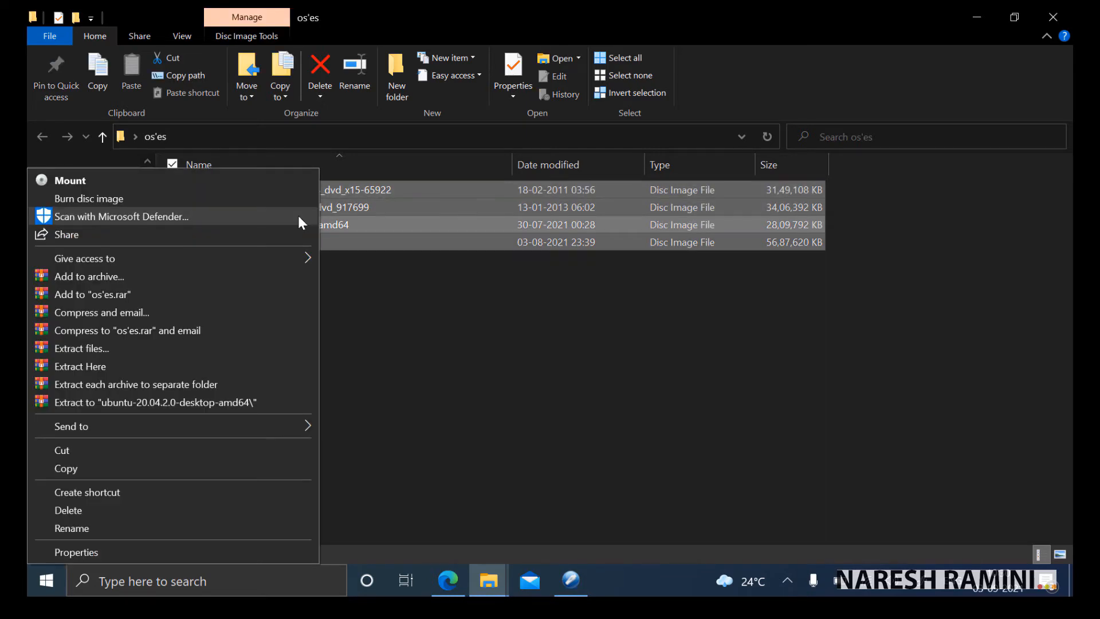
{"action": "left_click", "coordinate": [255, 462]}
{"action": "left_click", "coordinate": [1053, 16]}
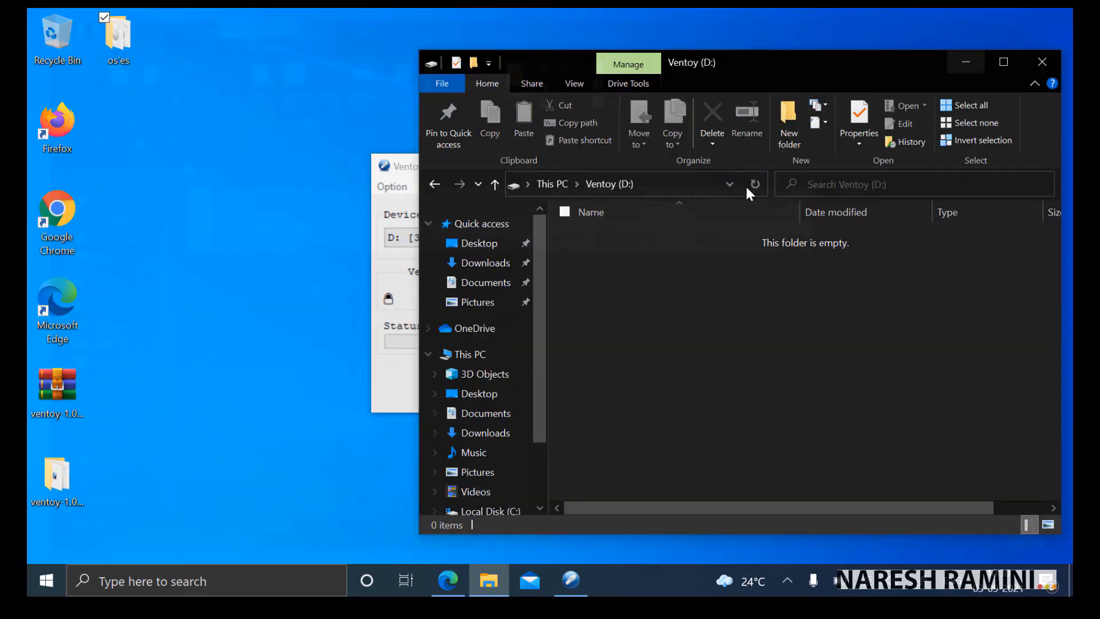
{"action": "right_click", "coordinate": [698, 320]}
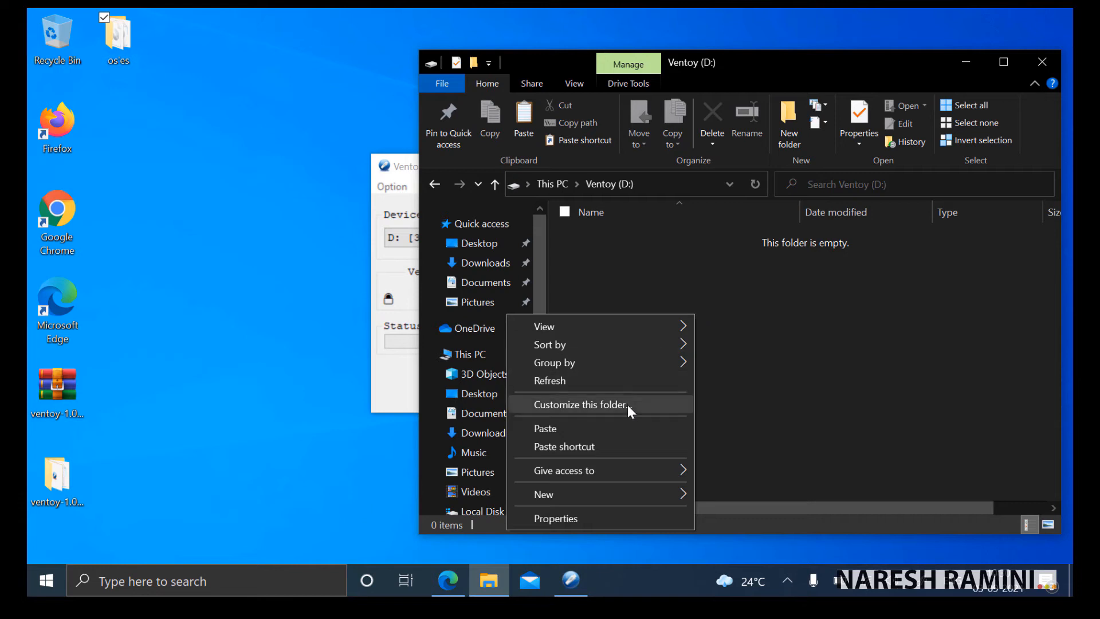
{"action": "left_click", "coordinate": [628, 433]}
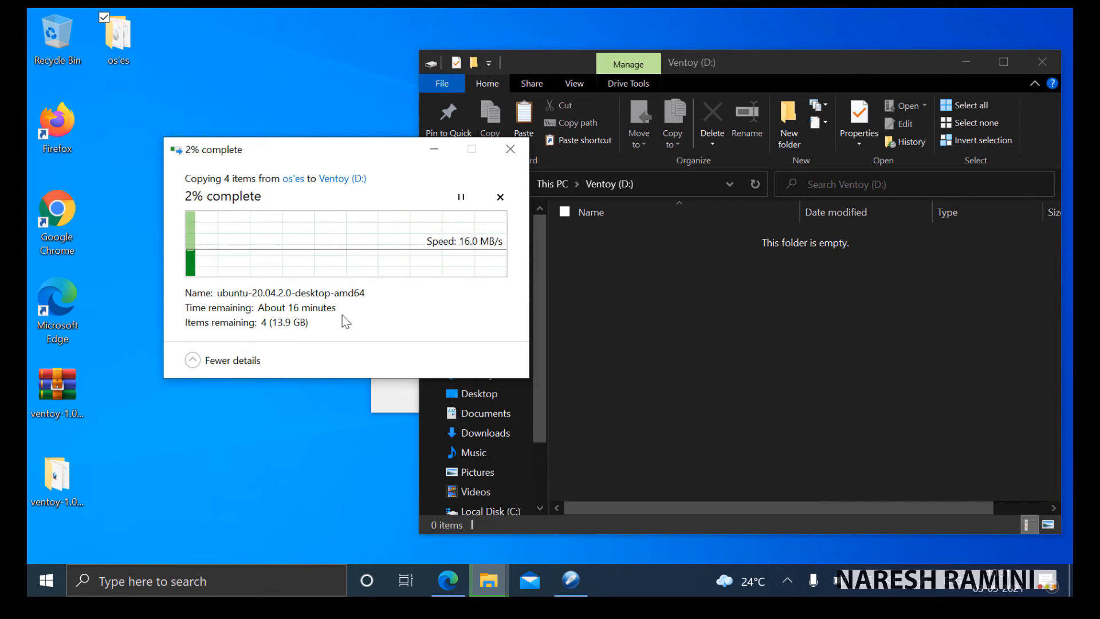
{"action": "left_click", "coordinate": [778, 451]}
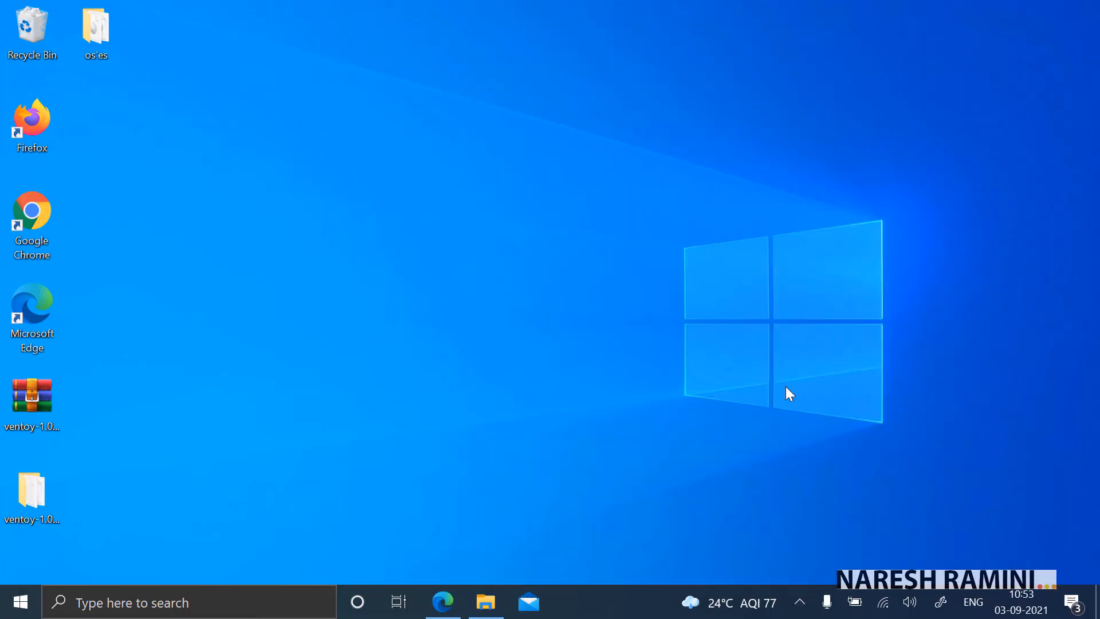
Open the Ventoy (D:) drive again and check the copied Windows and Ubuntu disc image files
{"action": "key", "text": "super+e"}
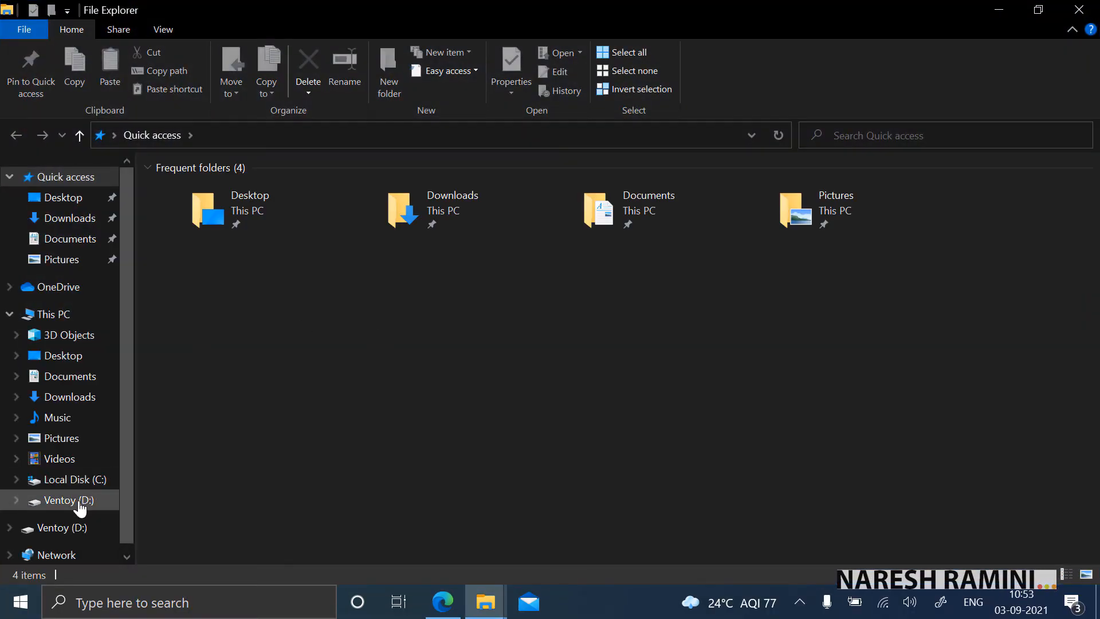
{"action": "left_click", "coordinate": [80, 509]}
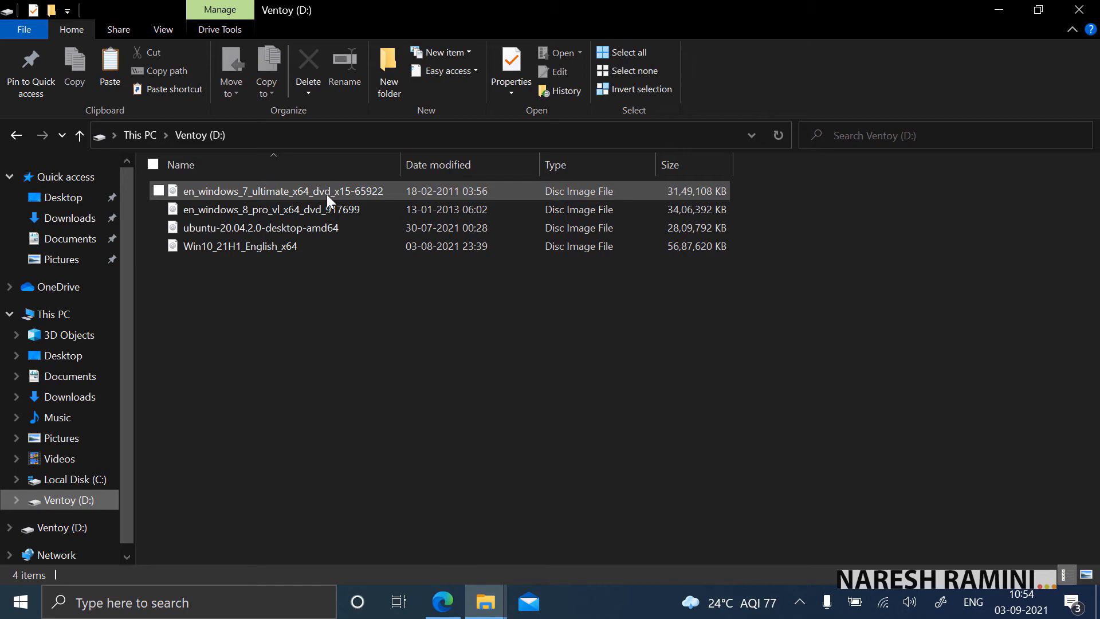
{"action": "left_click", "coordinate": [327, 211]}
{"action": "left_click", "coordinate": [329, 222]}
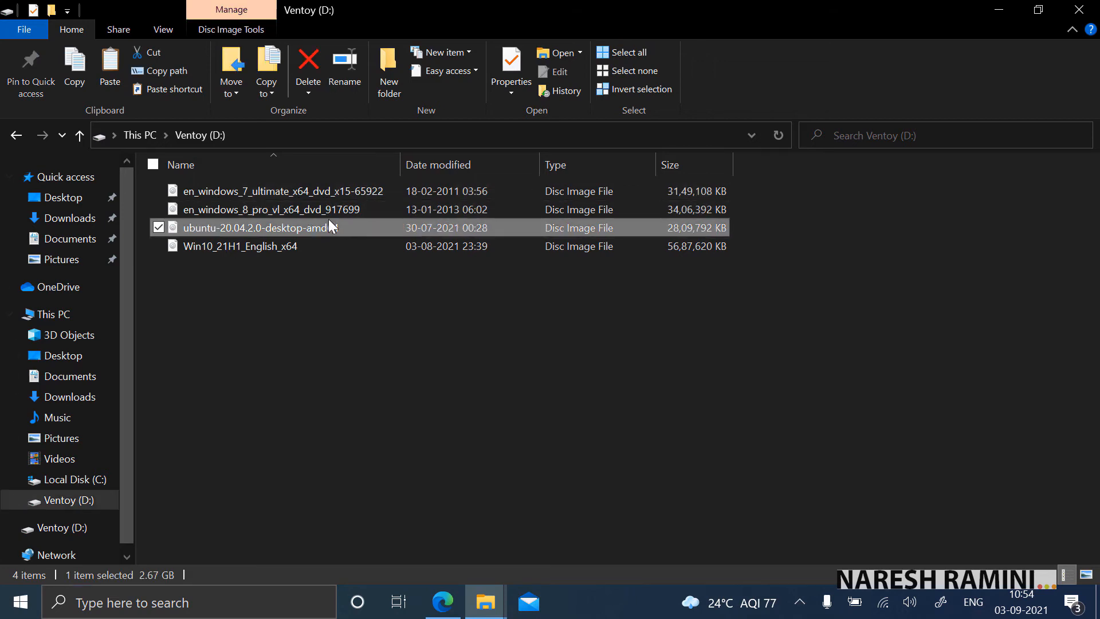
{"action": "left_click", "coordinate": [325, 246]}
{"action": "left_click", "coordinate": [365, 361]}
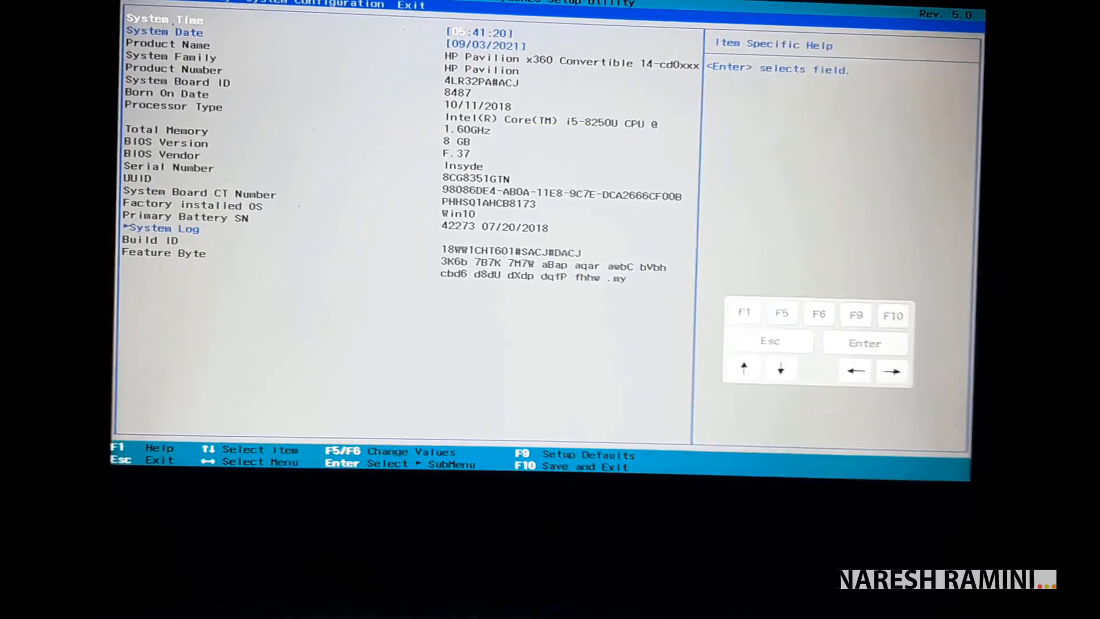
Review the USB Boot setting under System Configuration's Boot Options in the BIOS setup utility, and exit saving changes
{"action": "key", "text": "Right"}
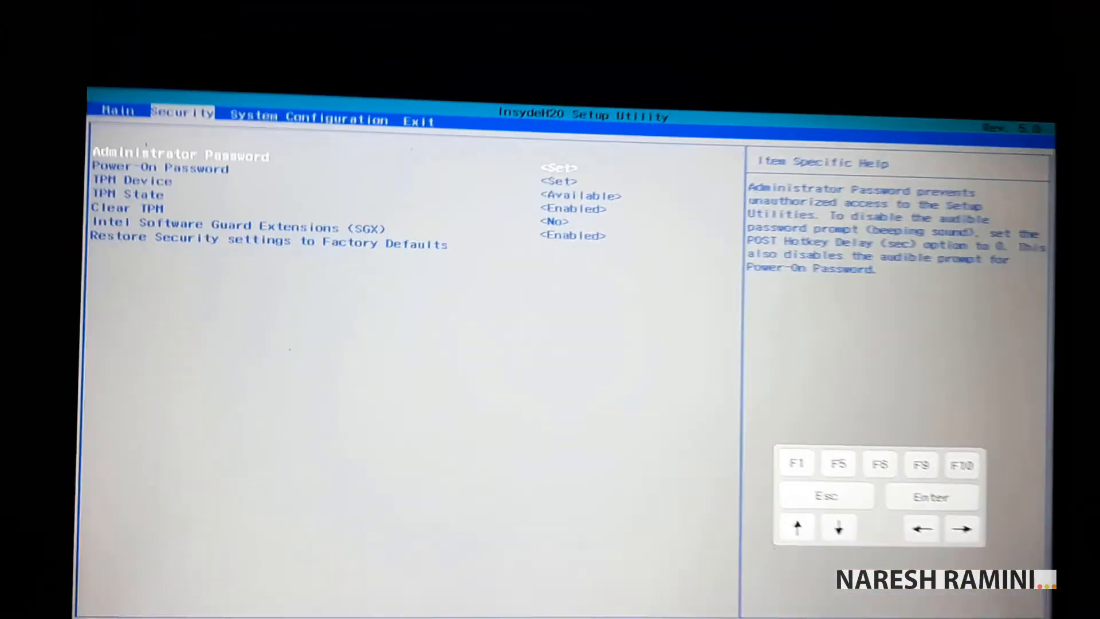
{"action": "key", "text": "Right"}
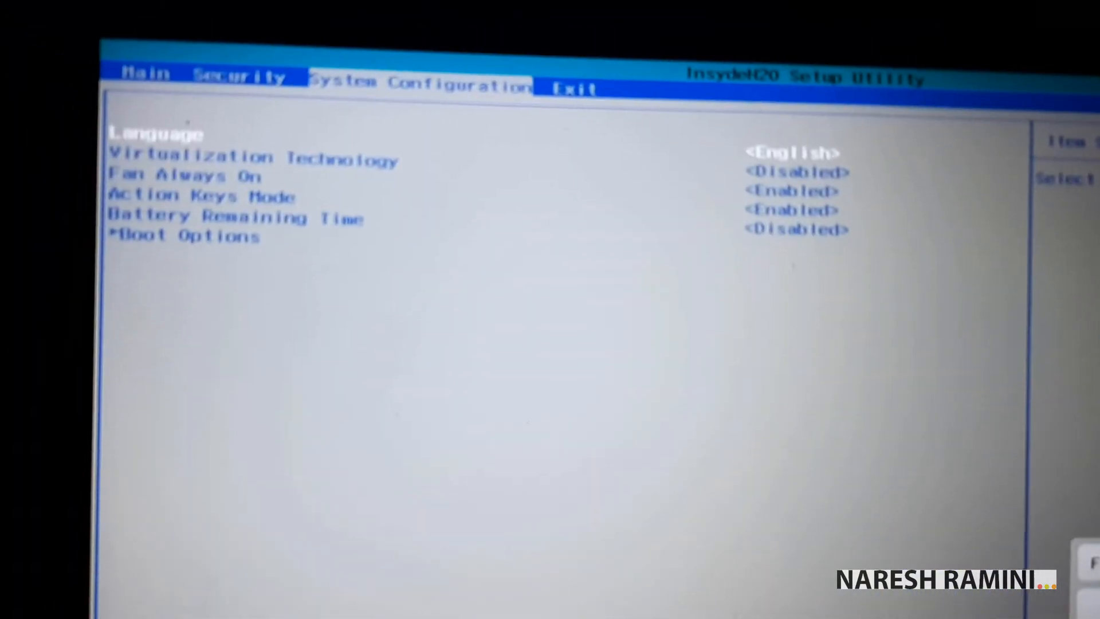
{"action": "key", "text": "Down"}
{"action": "key", "text": "Down"}
{"action": "key", "text": "Down"}
{"action": "key", "text": "Down"}
{"action": "key", "text": "Down"}
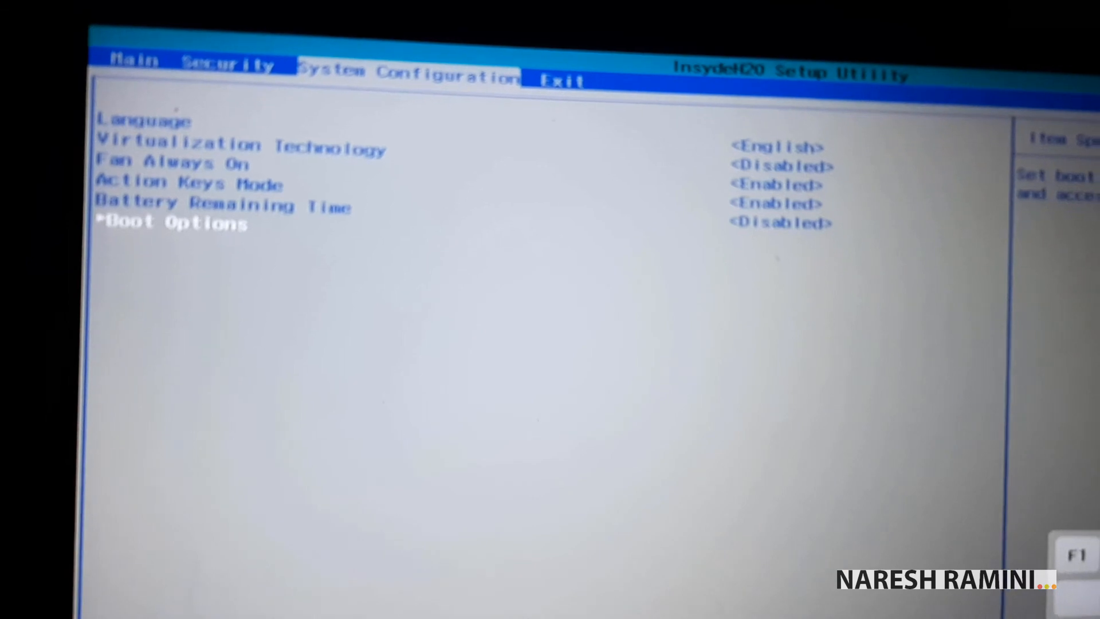
{"action": "key", "text": "Return"}
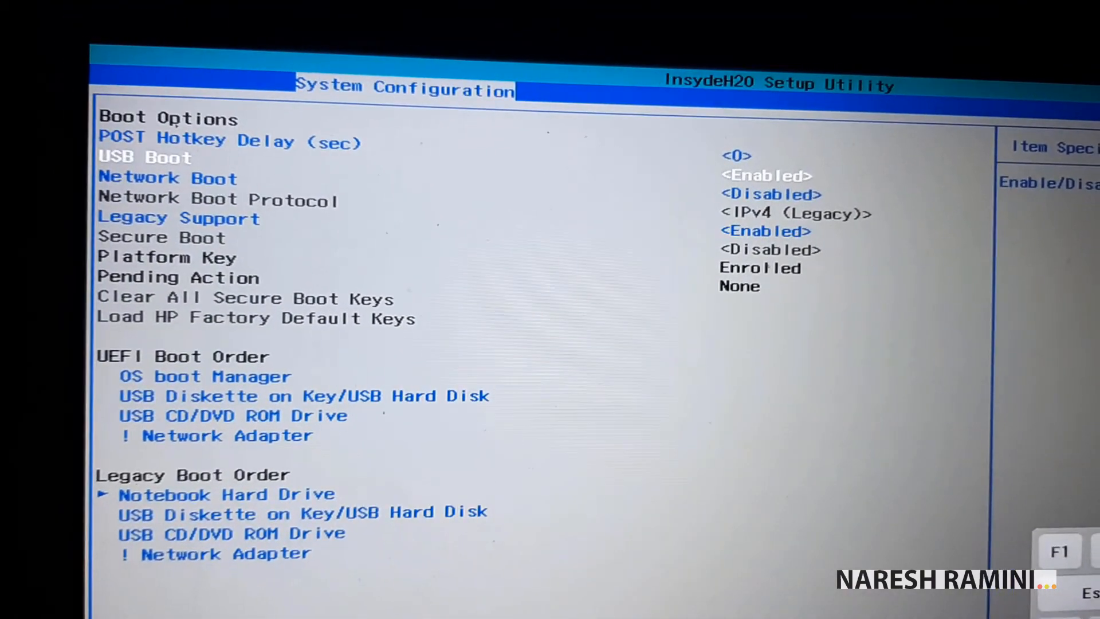
{"action": "key", "text": "F10"}
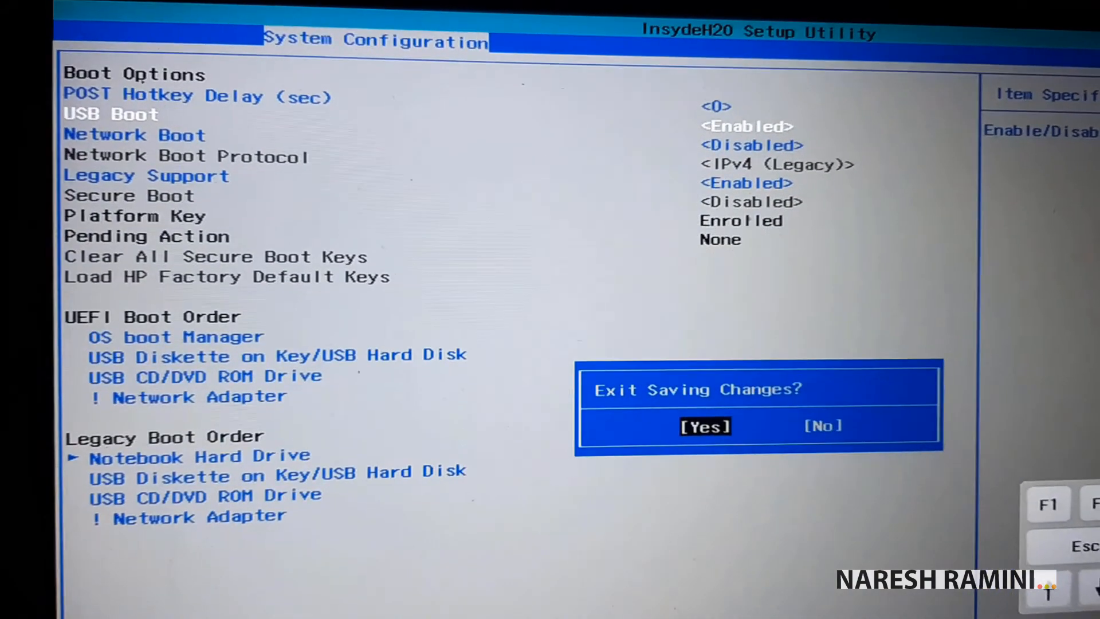
{"action": "key", "text": "Return"}
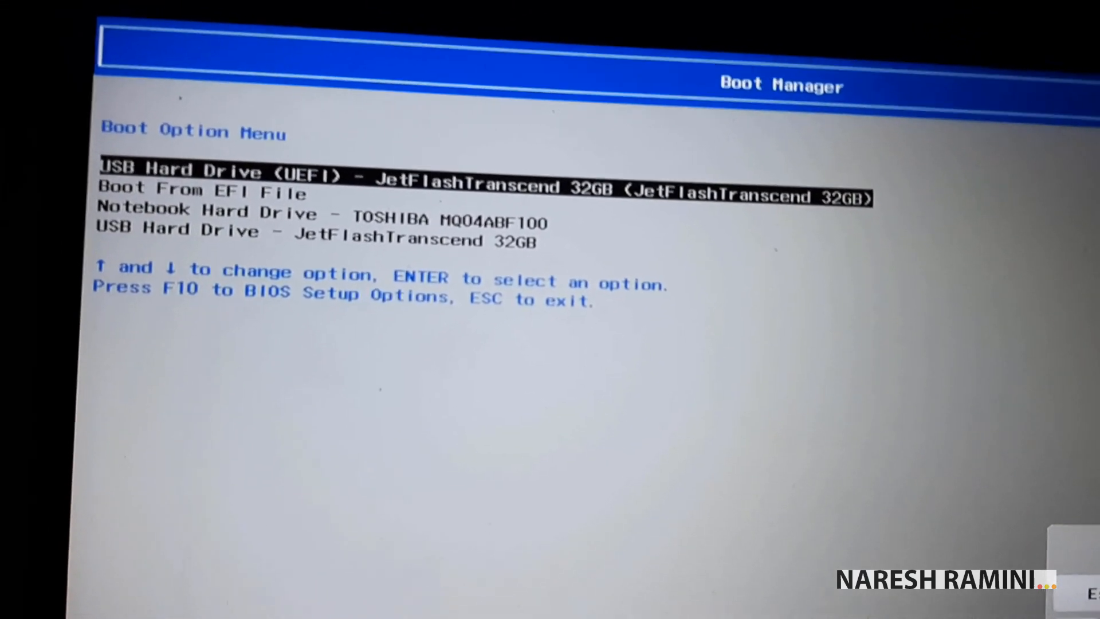
Boot from the JetFlashTranscend 32GB USB Hard Drive (UEFI) and start Win10_21H1_English_x64.iso from the Ventoy menu
{"action": "key", "text": "Return"}
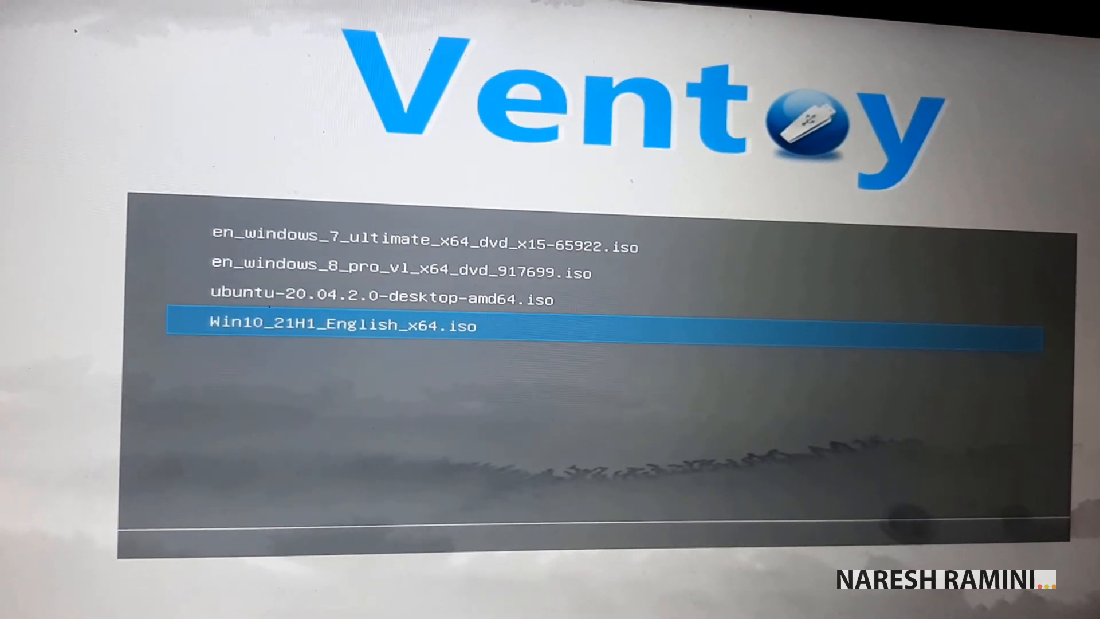
{"action": "key", "text": "Return"}
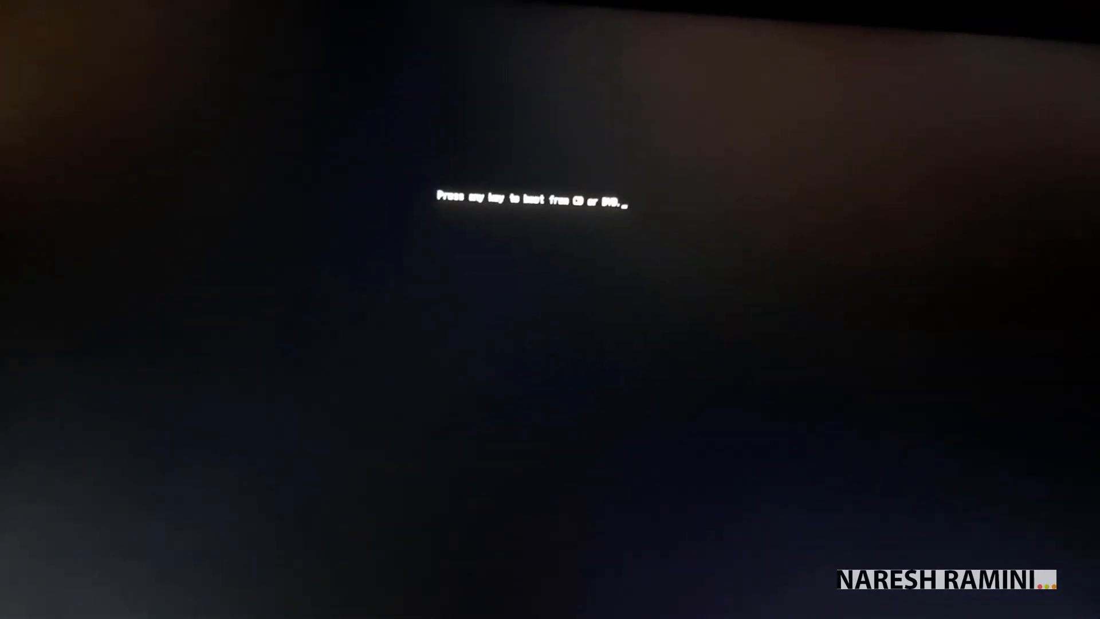
{"action": "key", "text": "Return"}
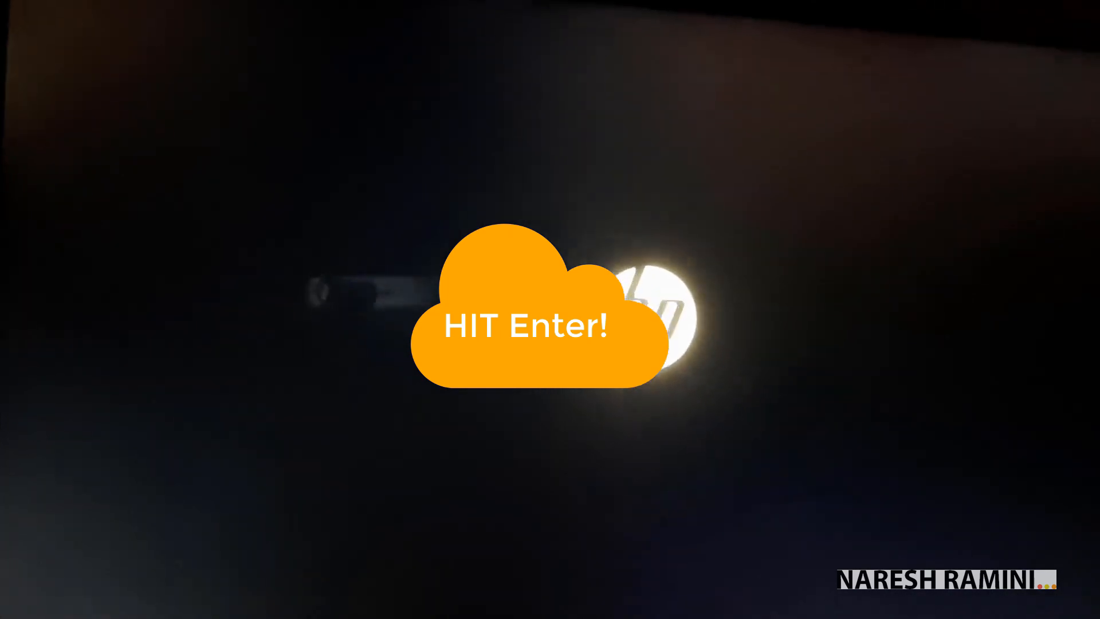